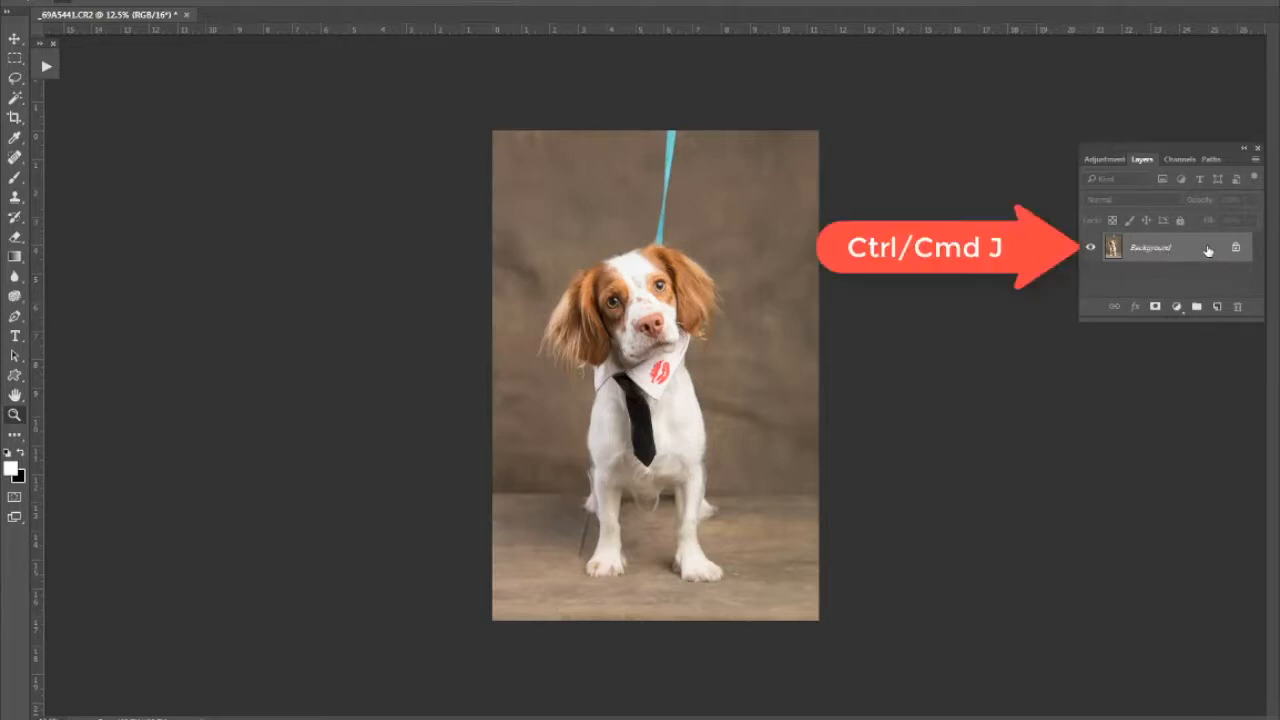
Duplicate the Background layer and rename the duplicate as Copy.
{"action": "key", "text": "ctrl+j"}
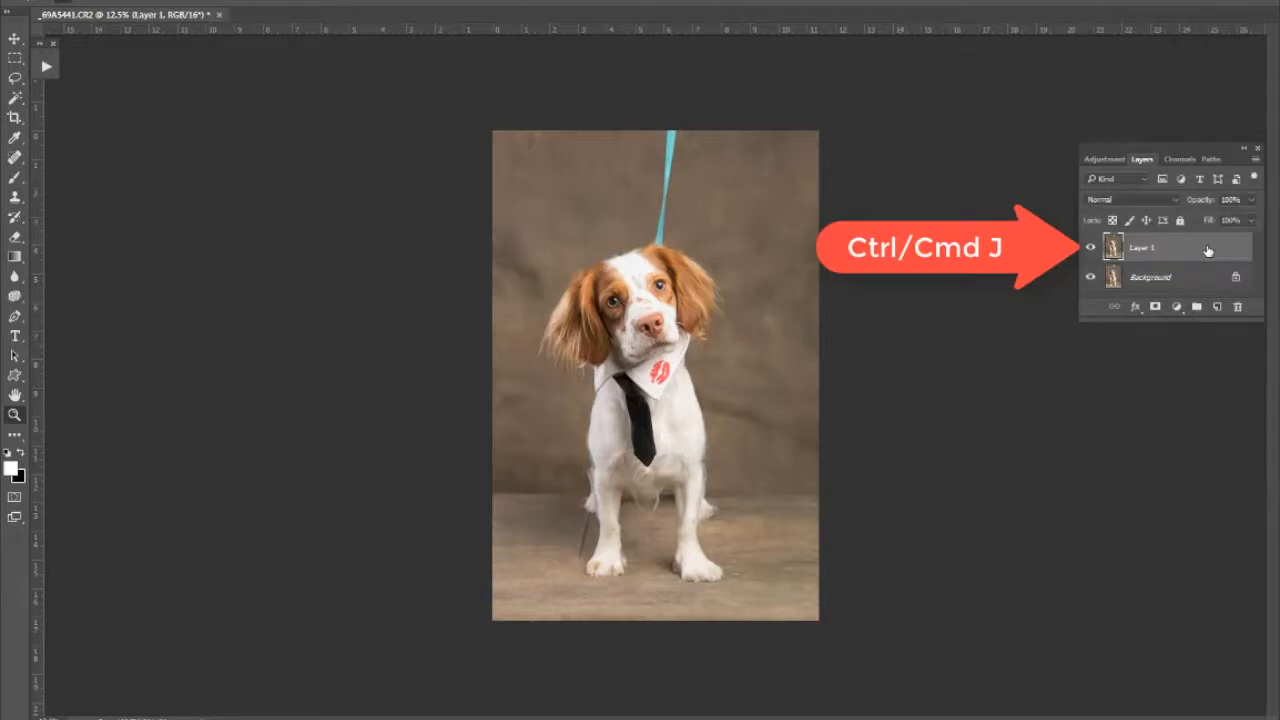
{"action": "double_click", "coordinate": [1143, 248]}
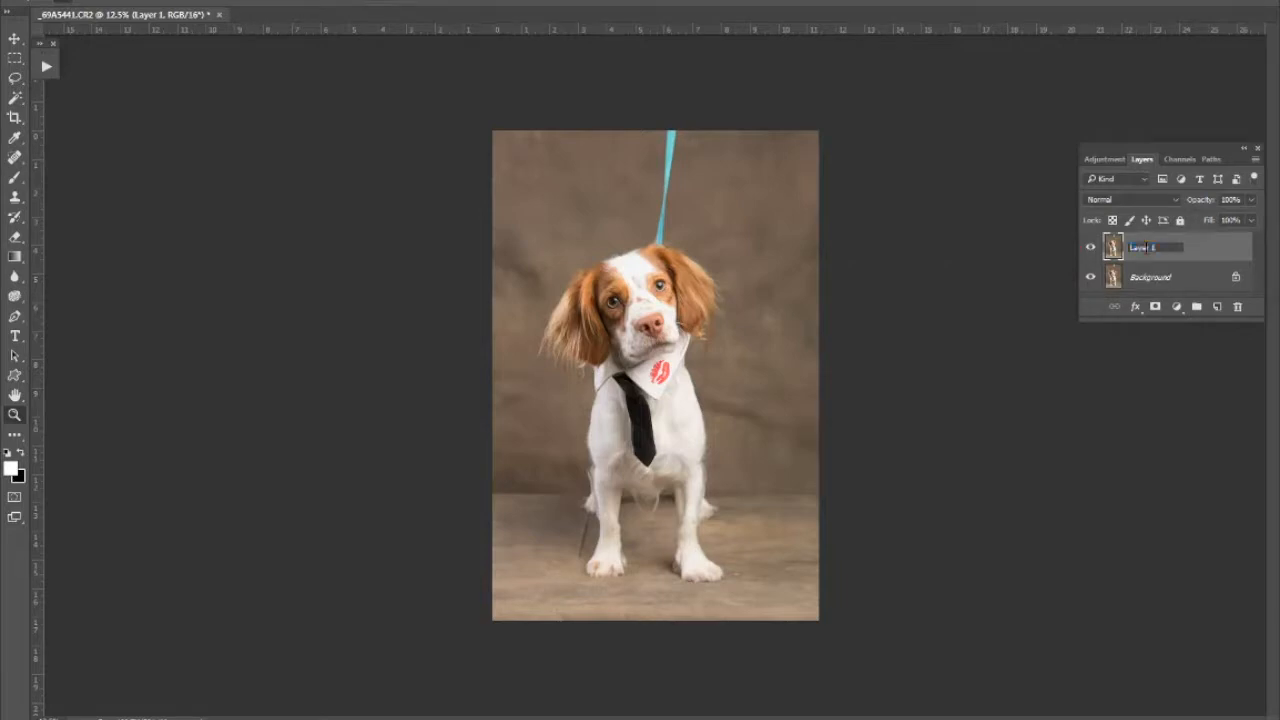
{"action": "left_click", "coordinate": [1144, 247]}
{"action": "left_click_drag", "start_coordinate": [1158, 247], "coordinate": [1096, 248]}
{"action": "double_click", "coordinate": [1151, 248]}
{"action": "double_click", "coordinate": [1151, 248]}
{"action": "left_click", "coordinate": [1151, 248]}
{"action": "left_click_drag", "start_coordinate": [1151, 248], "coordinate": [1104, 250]}
{"action": "type", "text": "Copy"}
{"action": "key", "text": "Return"}
Use the Clone Stamp tool to cover the leash's uppermost end at the photo's edge with backdrop sampled beside it.
{"action": "left_click", "coordinate": [675, 138]}
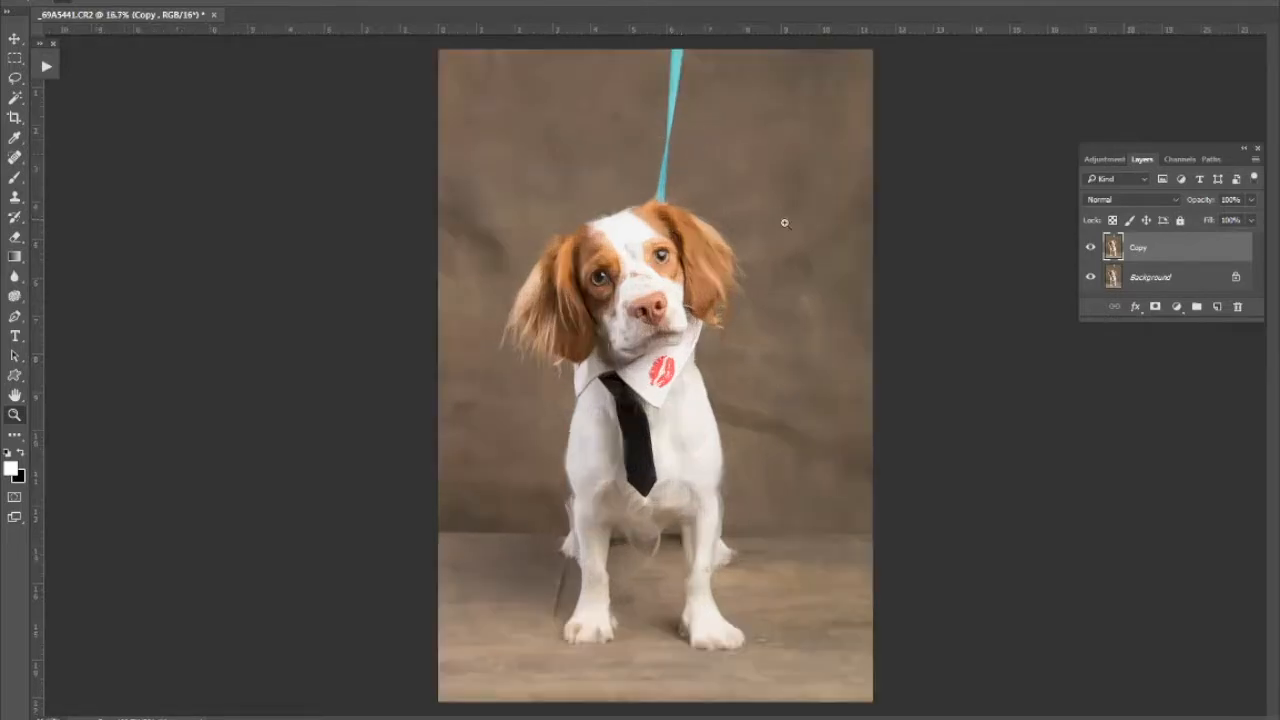
{"action": "left_click", "coordinate": [694, 72]}
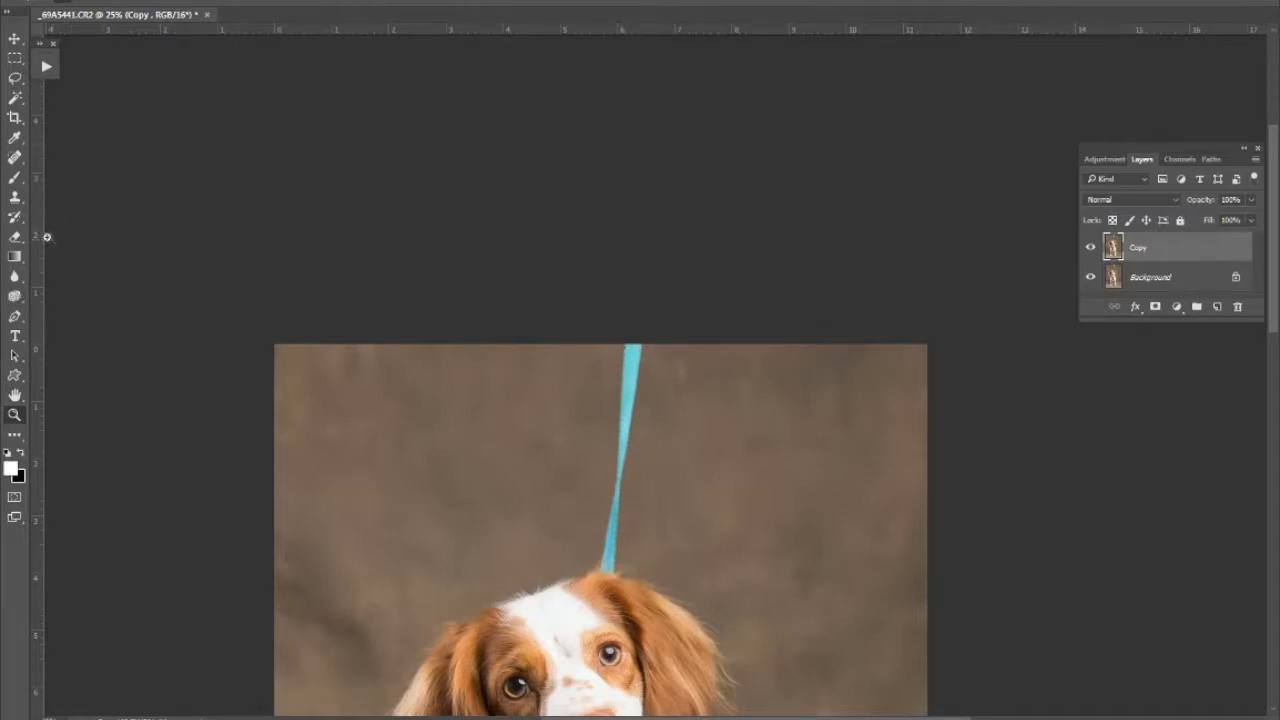
{"action": "left_click", "coordinate": [16, 199]}
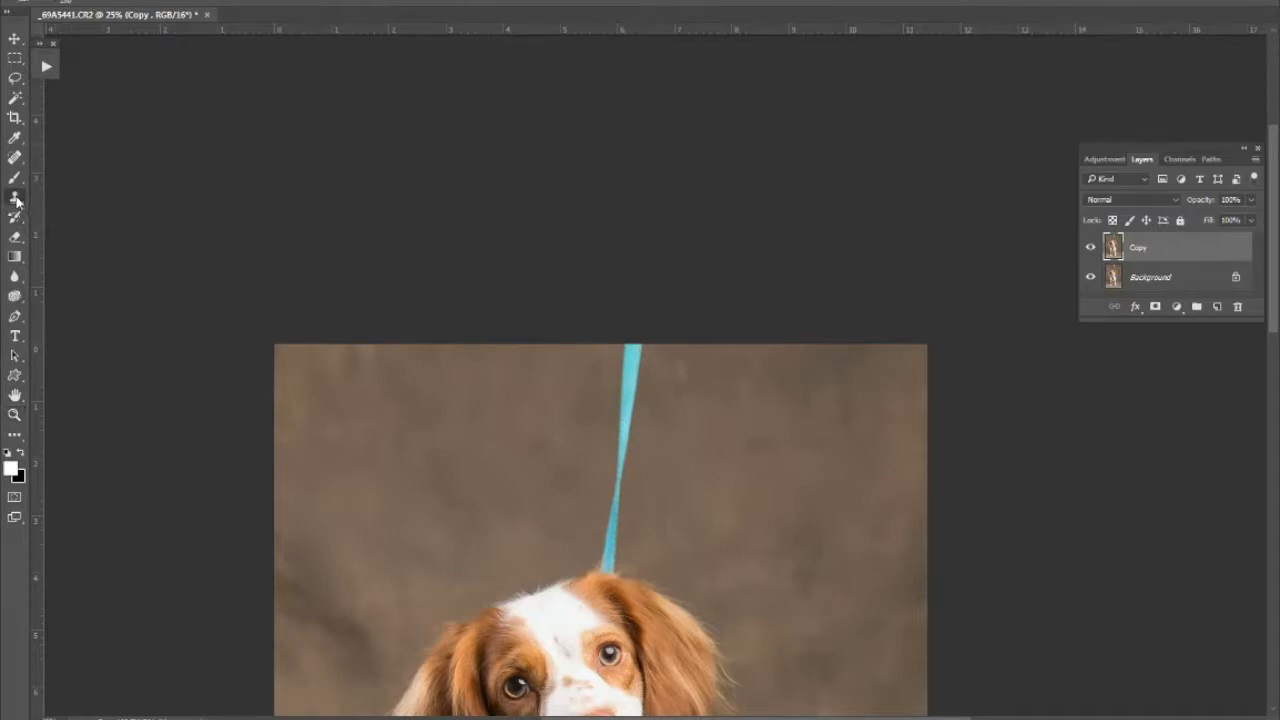
{"action": "left_click", "coordinate": [70, 198]}
{"action": "left_click", "coordinate": [14, 203]}
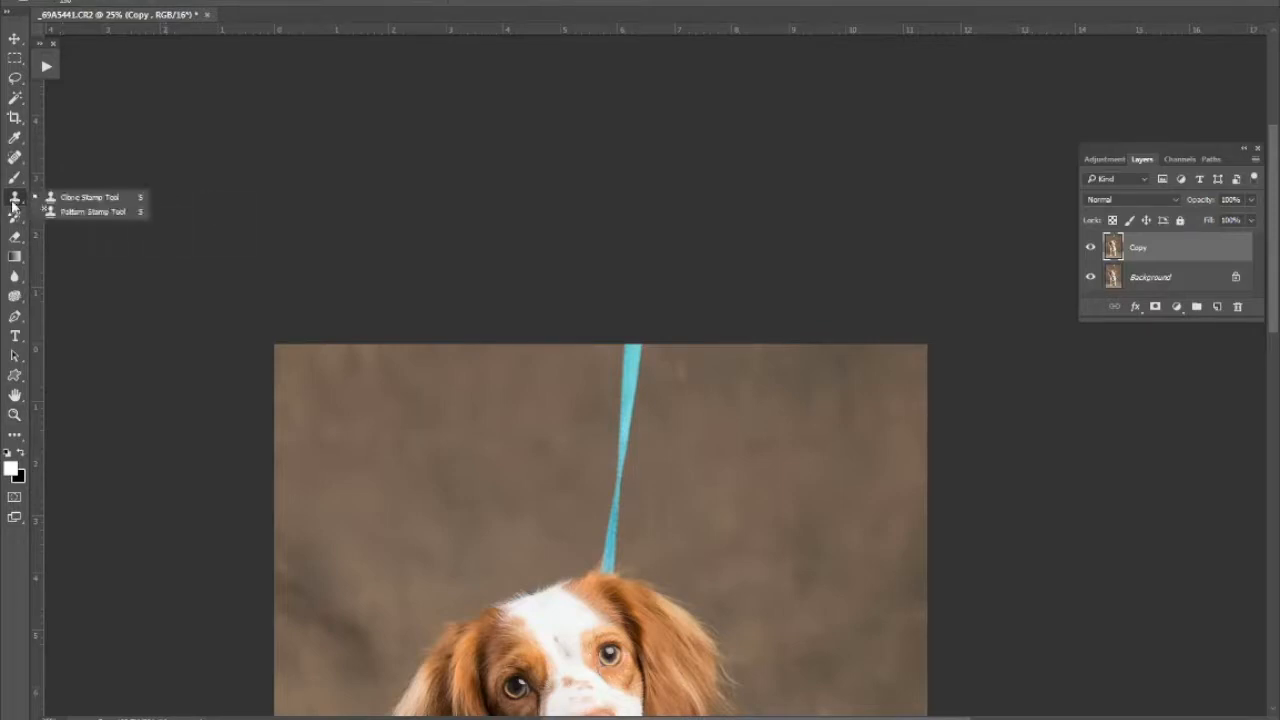
{"action": "left_click", "coordinate": [80, 198]}
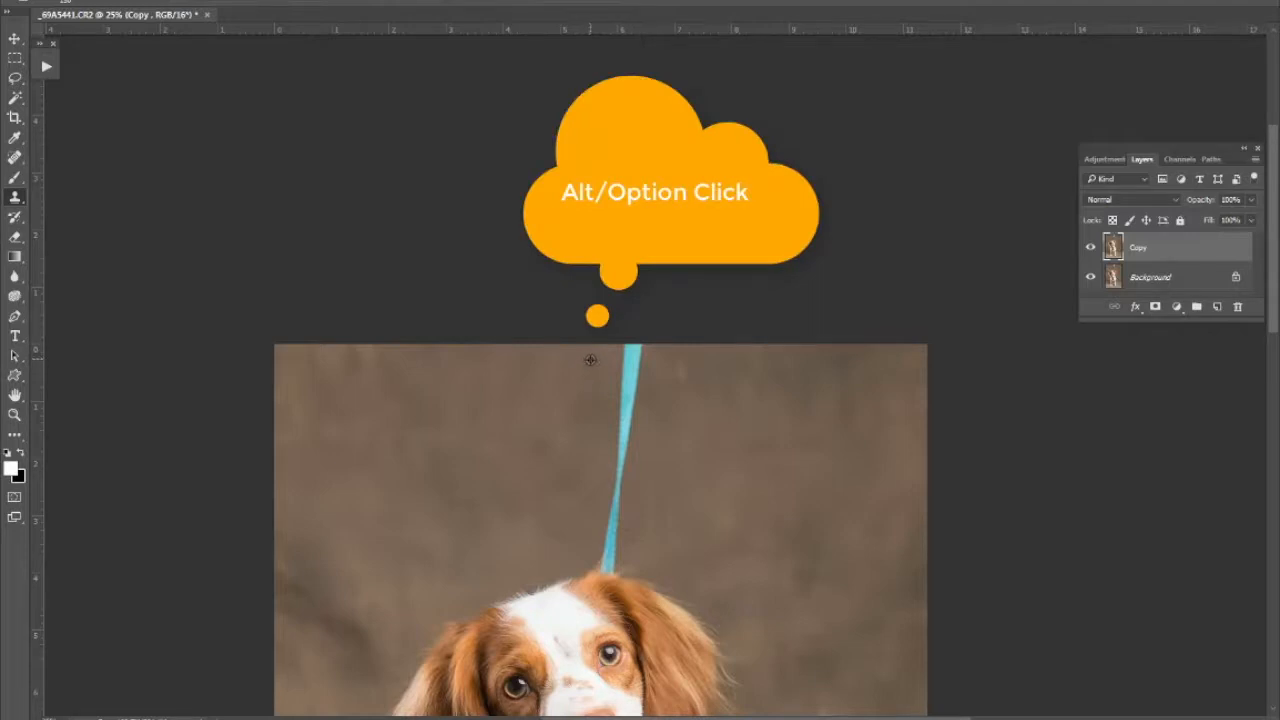
{"action": "left_click", "coordinate": [590, 360], "text": "alt"}
{"action": "left_click_drag", "start_coordinate": [628, 352], "coordinate": [628, 348]}
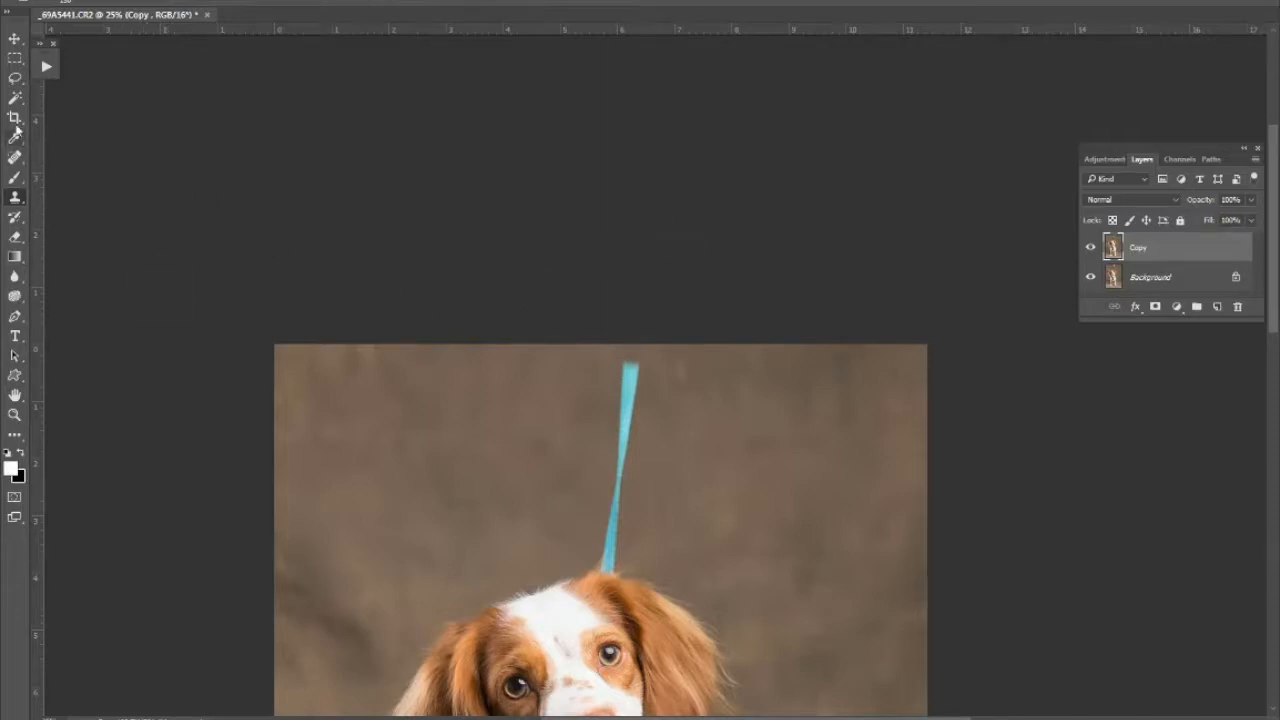
Draw a freehand Lasso selection around the remaining blue leash, stopping just above the dog's head.
{"action": "left_click", "coordinate": [15, 80]}
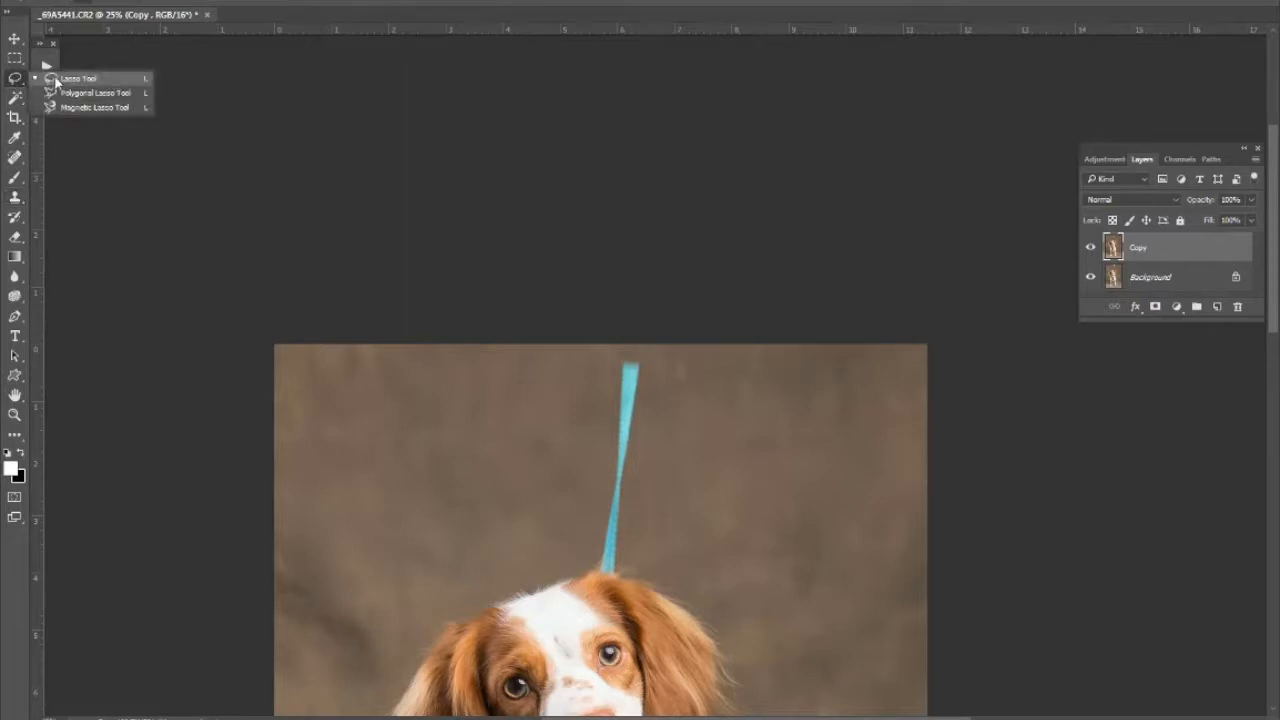
{"action": "left_click", "coordinate": [55, 80]}
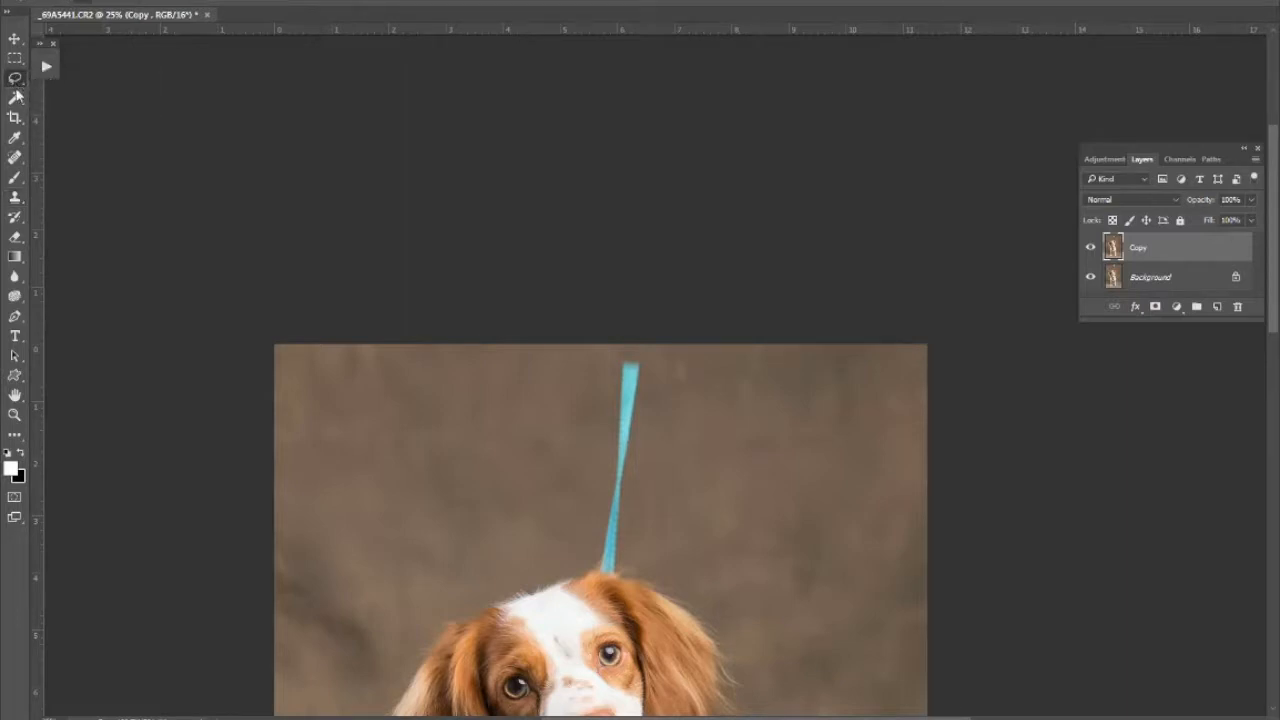
{"action": "left_click", "coordinate": [15, 80]}
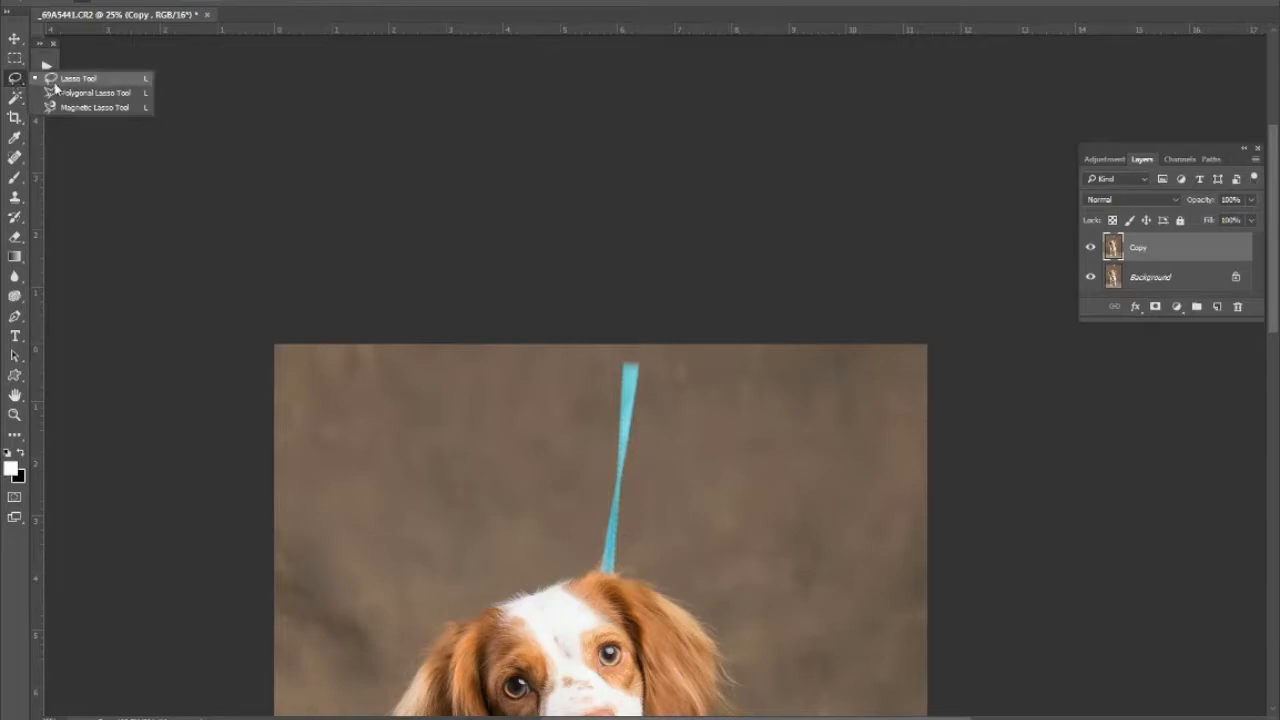
{"action": "left_click", "coordinate": [15, 82]}
{"action": "left_click", "coordinate": [53, 81]}
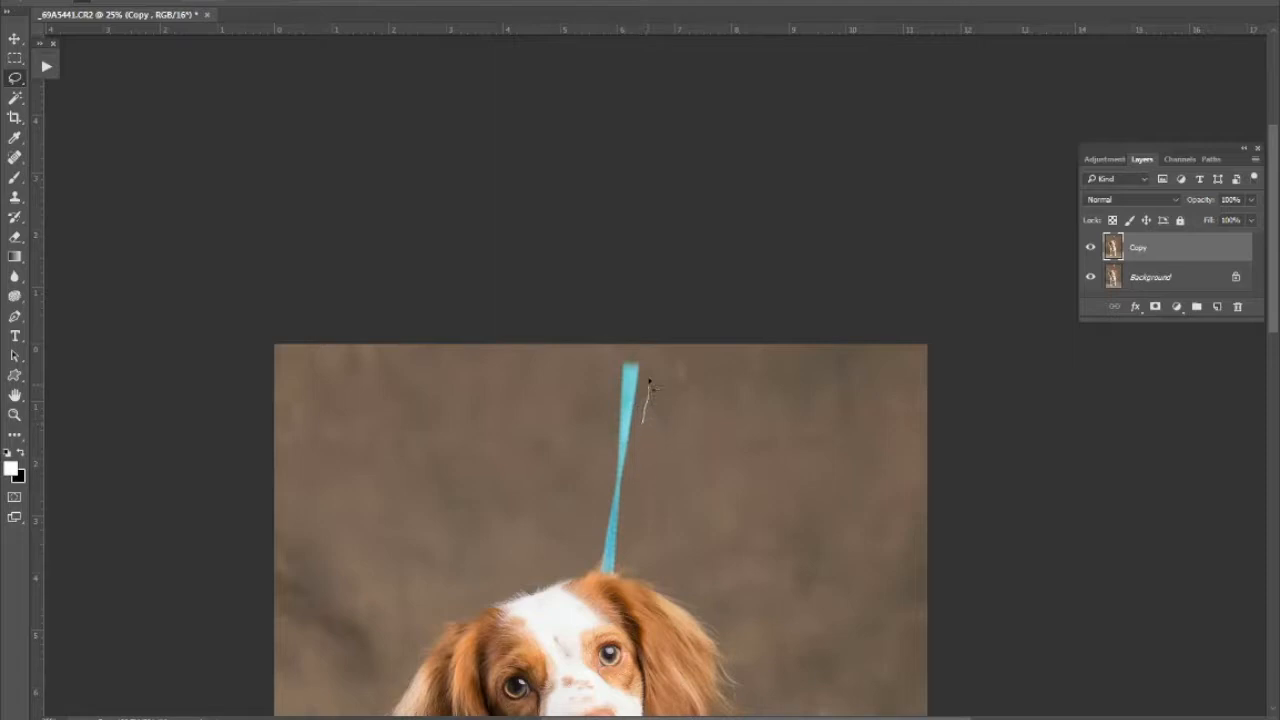
{"action": "mouse_move", "coordinate": [648, 365]}
{"action": "left_mouse_down"}
{"action": "mouse_move", "coordinate": [630, 354]}
{"action": "mouse_move", "coordinate": [612, 378]}
{"action": "mouse_move", "coordinate": [612, 512]}
{"action": "mouse_move", "coordinate": [597, 556]}
{"action": "mouse_move", "coordinate": [626, 563]}
{"action": "left_mouse_up"}
Fill the leash selection using Content-Aware in Normal mode at 100% opacity without color adaptation, and deselect.
{"action": "key", "text": "shift+F5"}
{"action": "left_click_drag", "start_coordinate": [385, 74], "coordinate": [389, 127]}
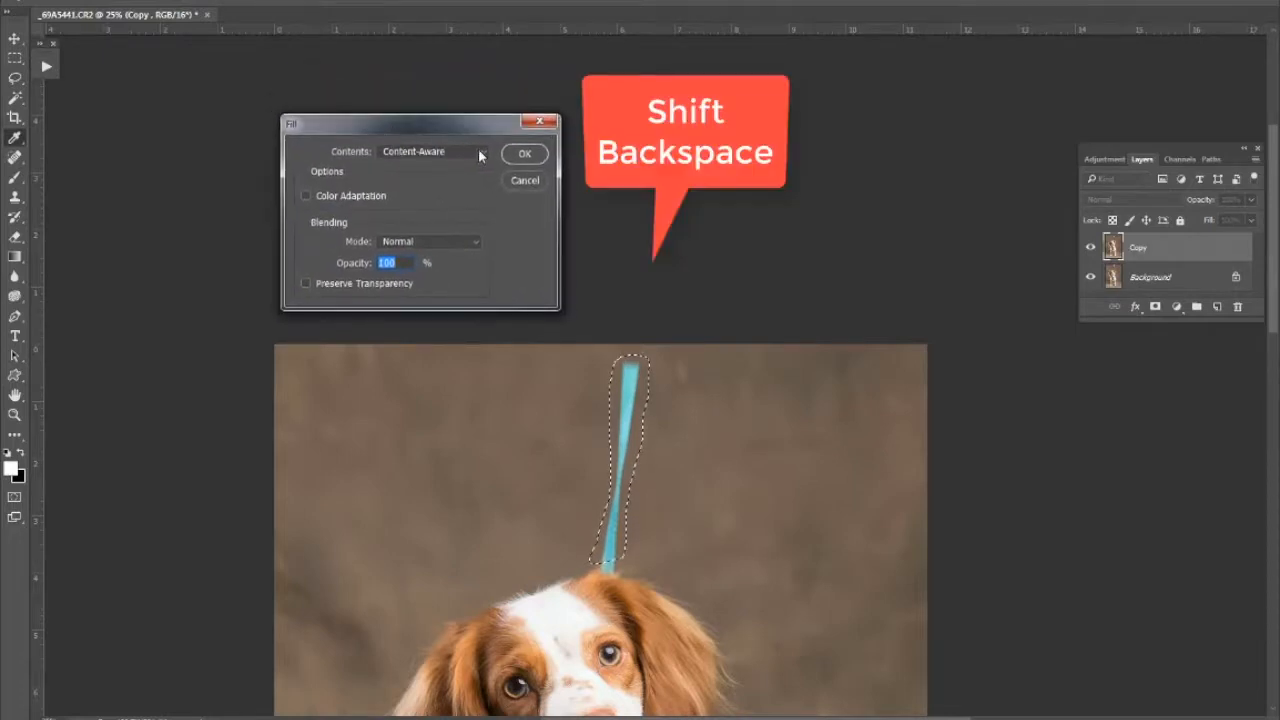
{"action": "left_click", "coordinate": [478, 148]}
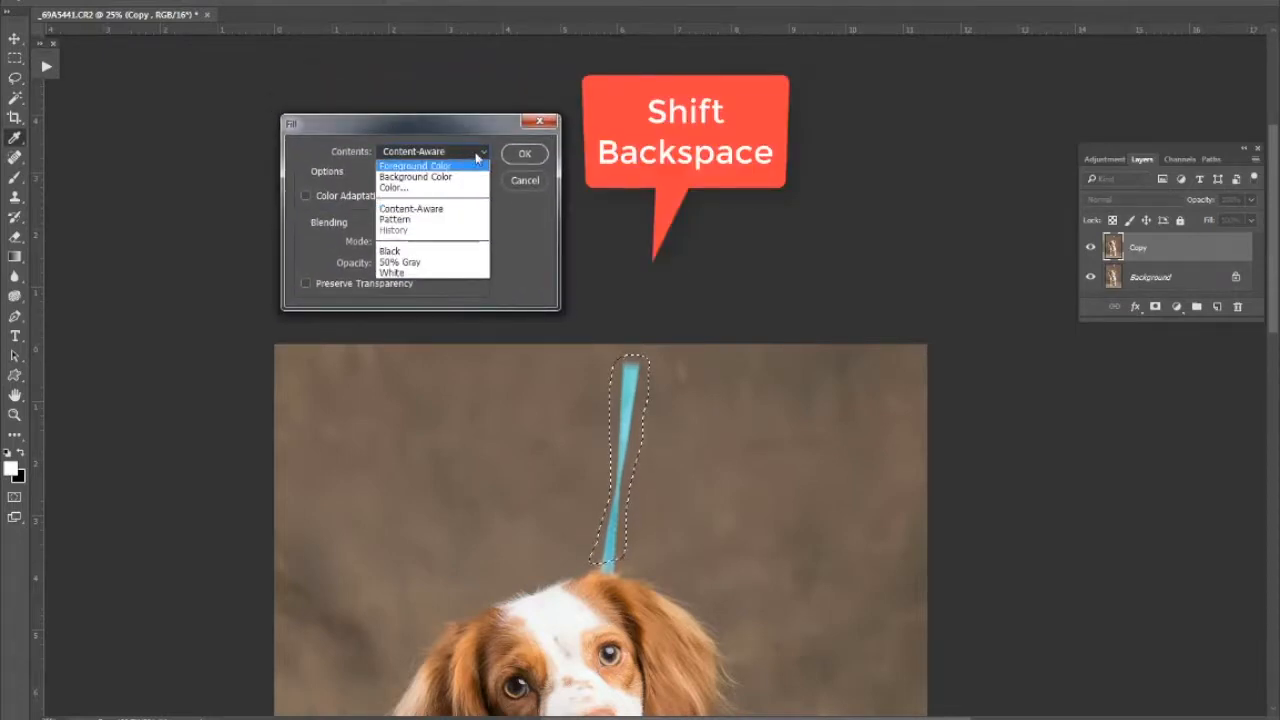
{"action": "left_click", "coordinate": [428, 212]}
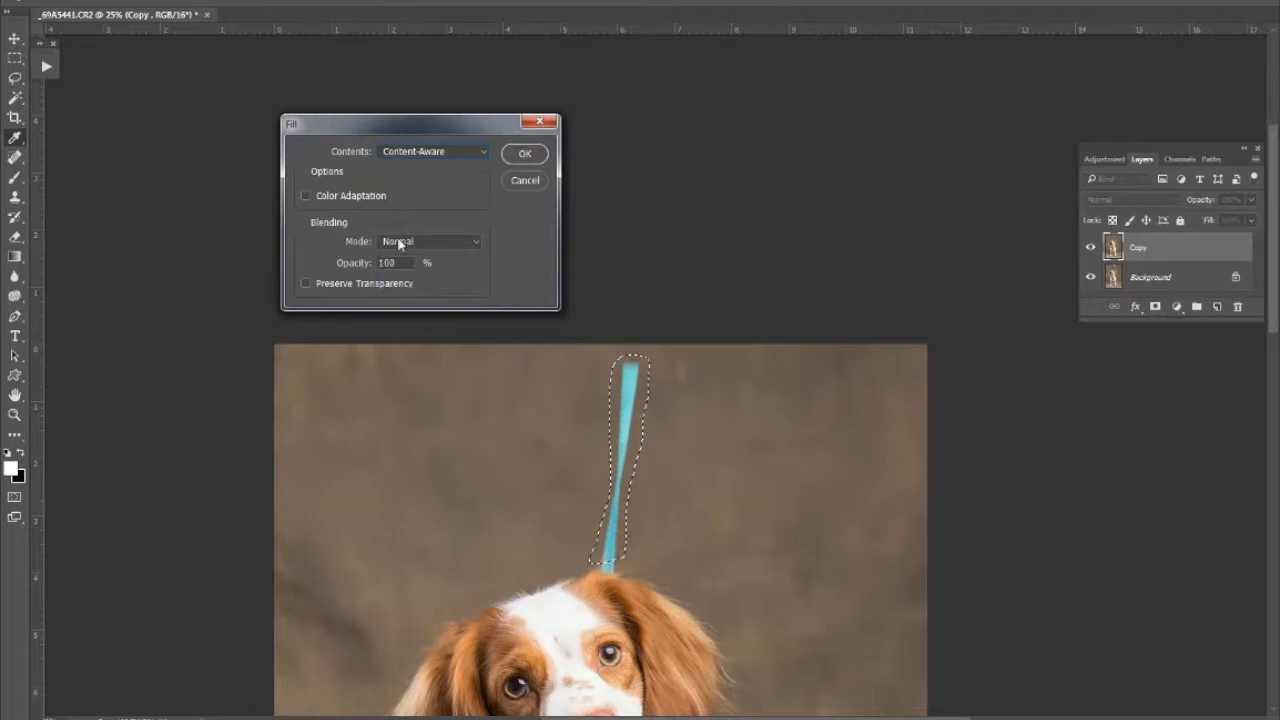
{"action": "left_click", "coordinate": [524, 155]}
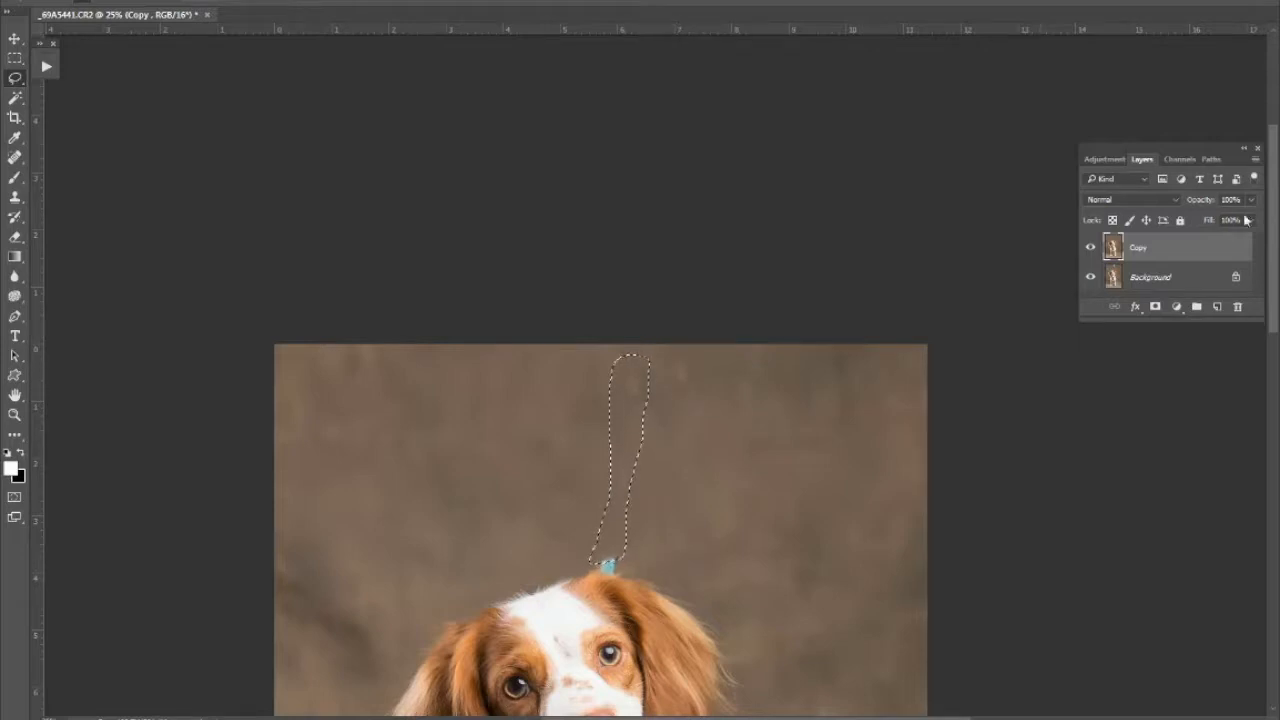
{"action": "scroll", "coordinate": [1276, 190], "scroll_direction": "down", "scroll_amount": 3}
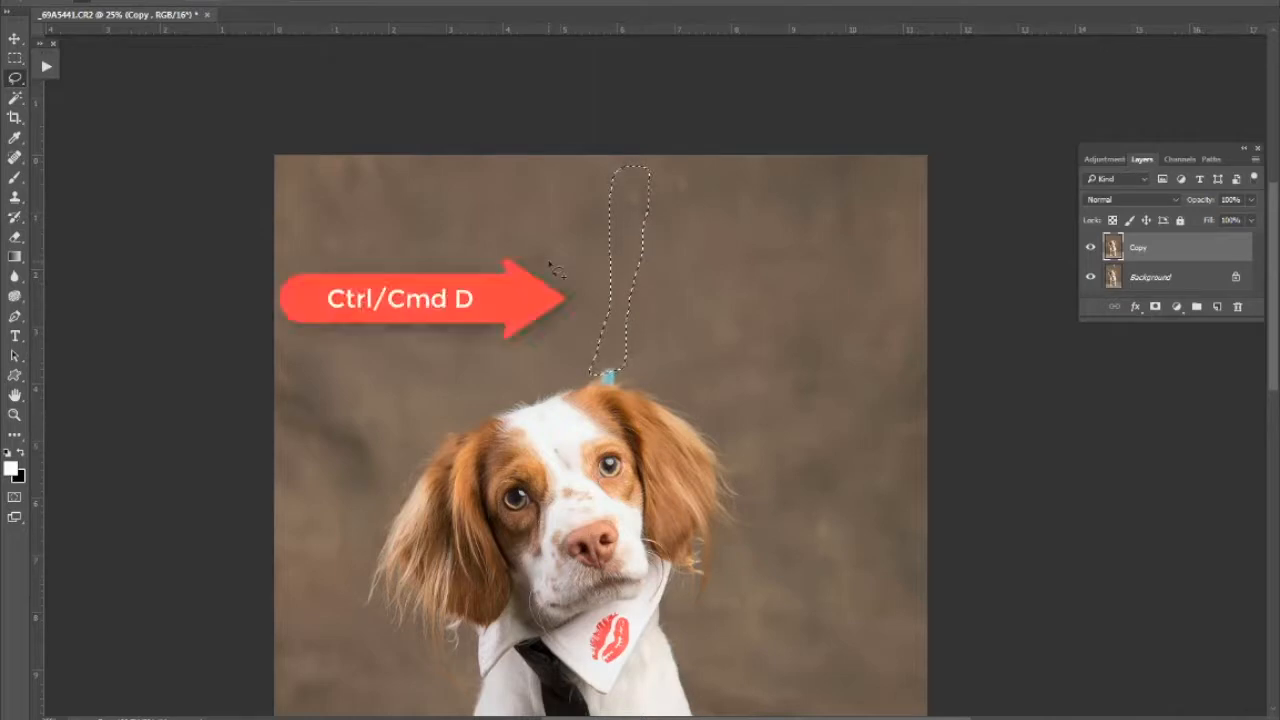
{"action": "key", "text": "ctrl+d"}
Copy a rectangular patch of backdrop and ear hair just beside the leash remnant onto its own layer.
{"action": "key", "text": "z"}
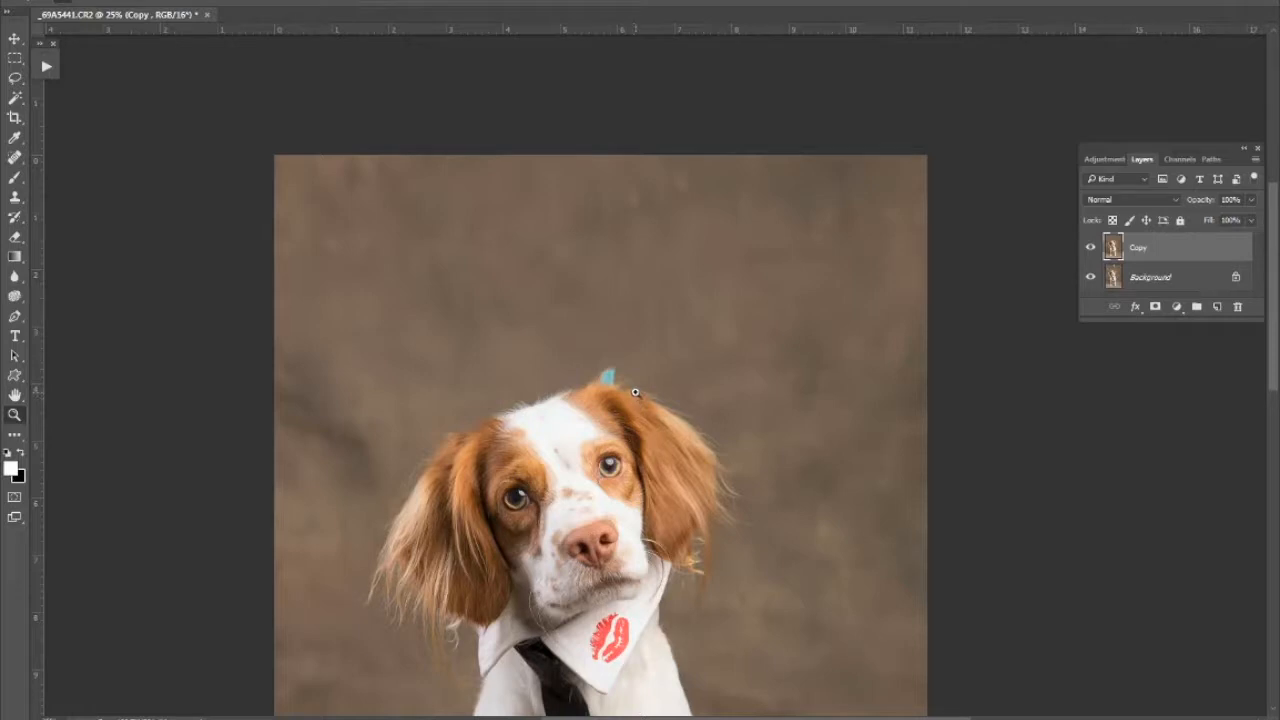
{"action": "left_click", "coordinate": [617, 385]}
{"action": "left_click", "coordinate": [618, 383]}
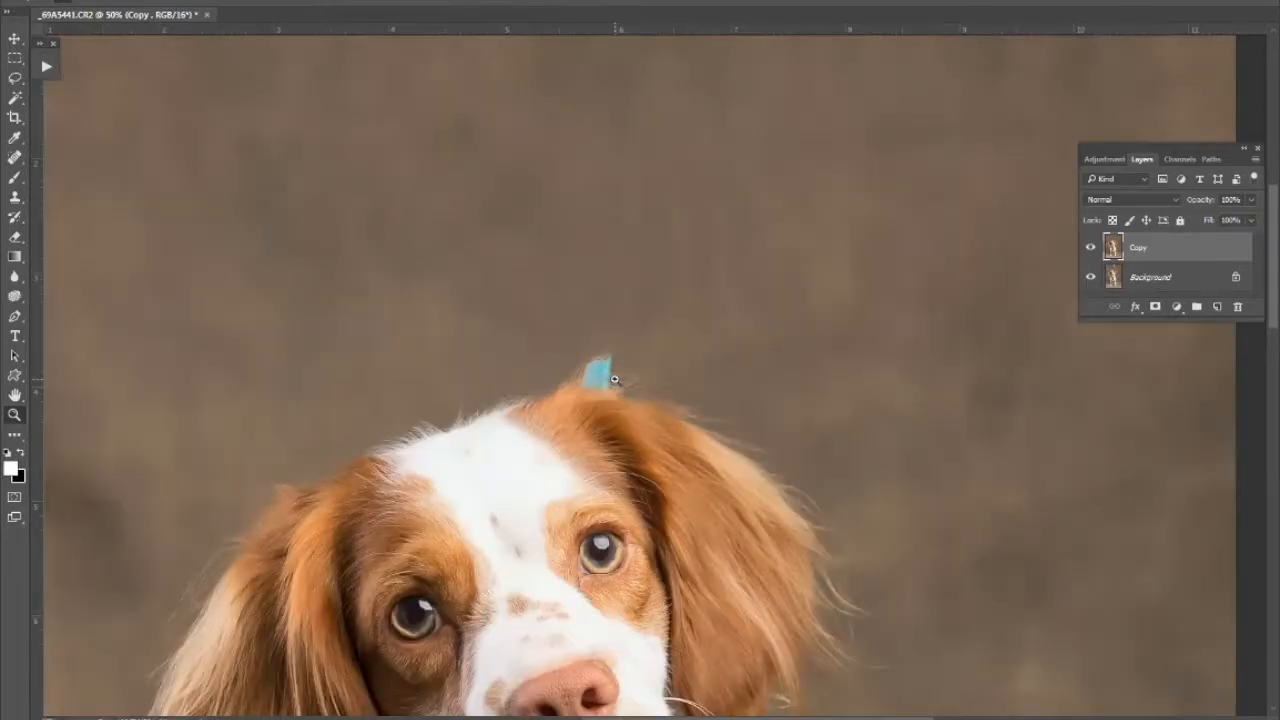
{"action": "left_click", "coordinate": [619, 381]}
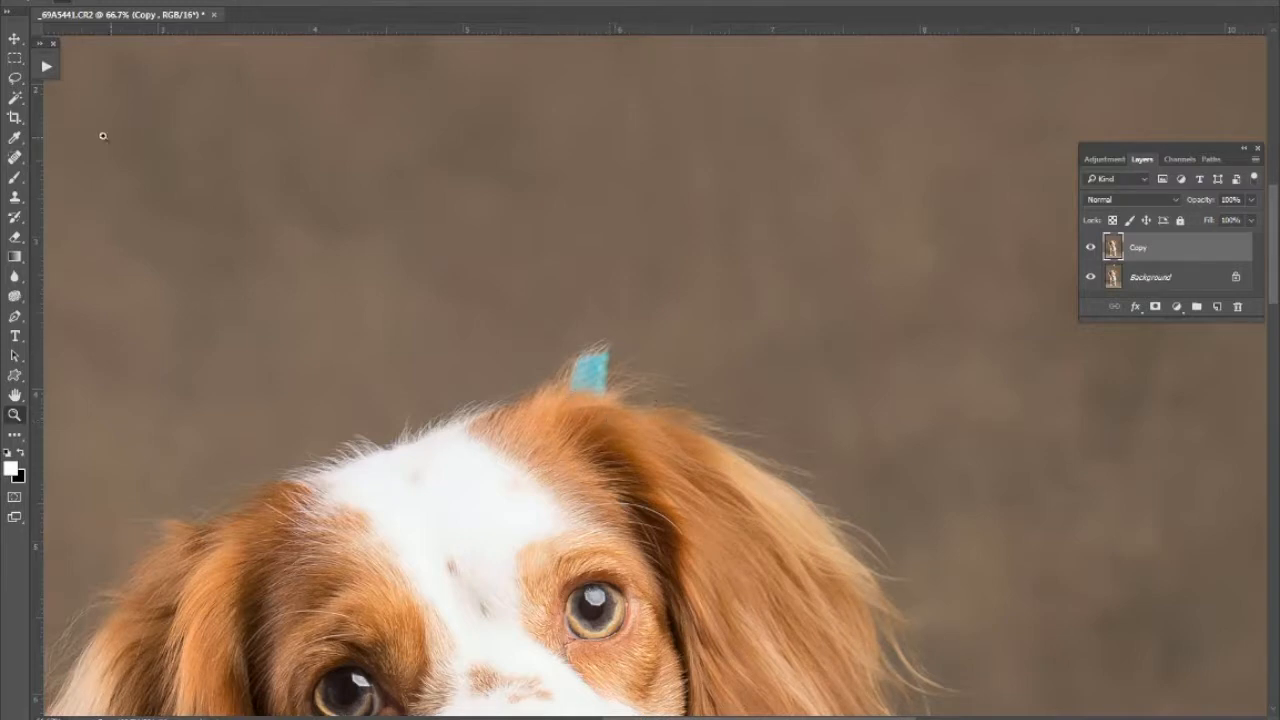
{"action": "left_click", "coordinate": [15, 62]}
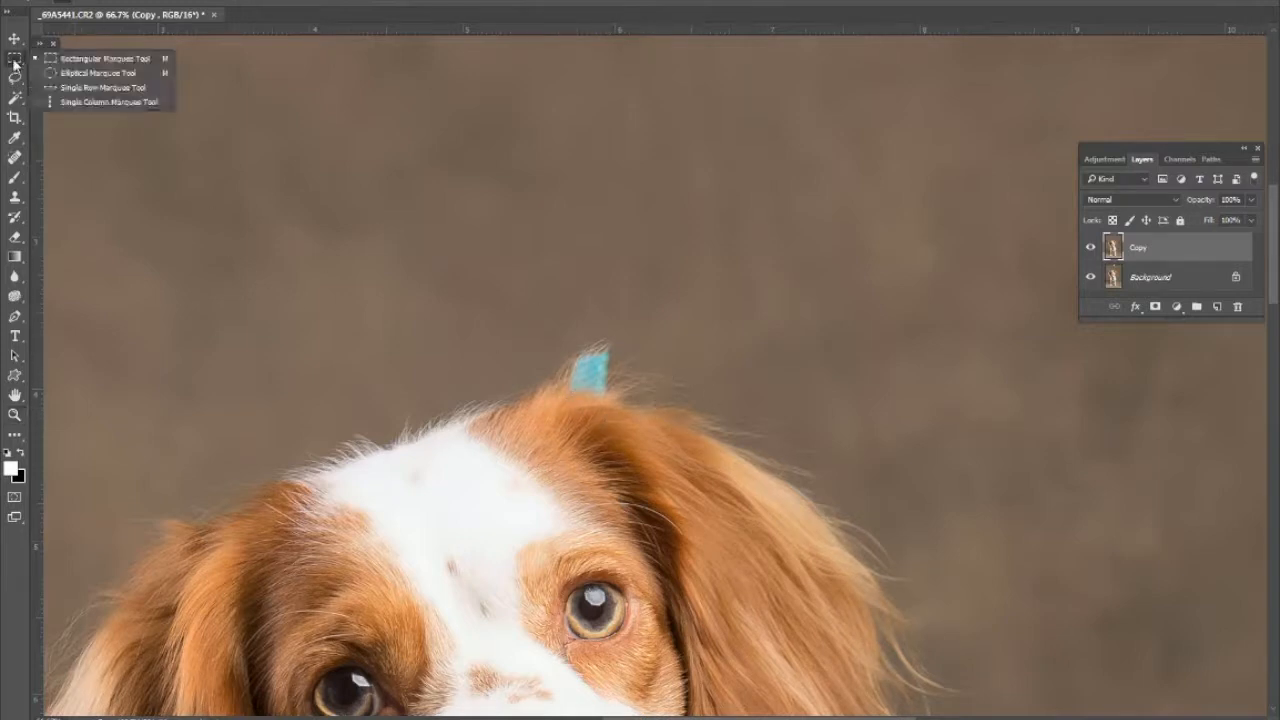
{"action": "left_click", "coordinate": [75, 62]}
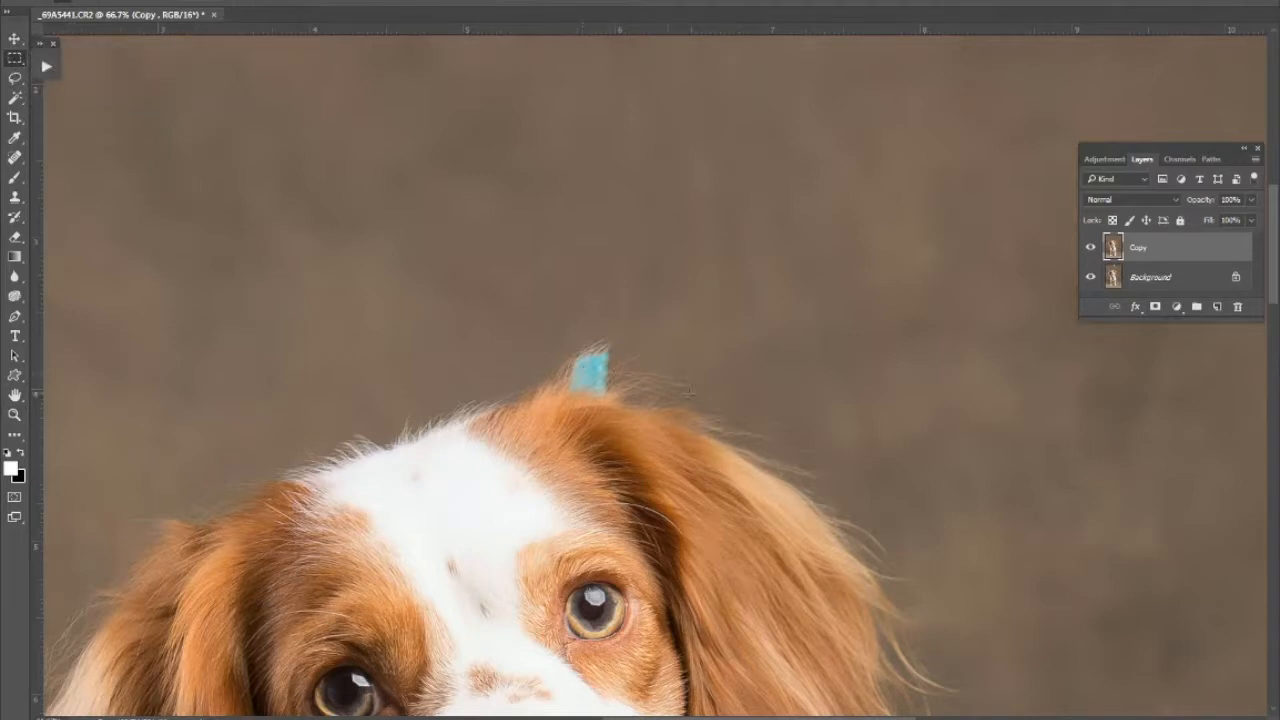
{"action": "left_click_drag", "start_coordinate": [624, 315], "coordinate": [760, 523]}
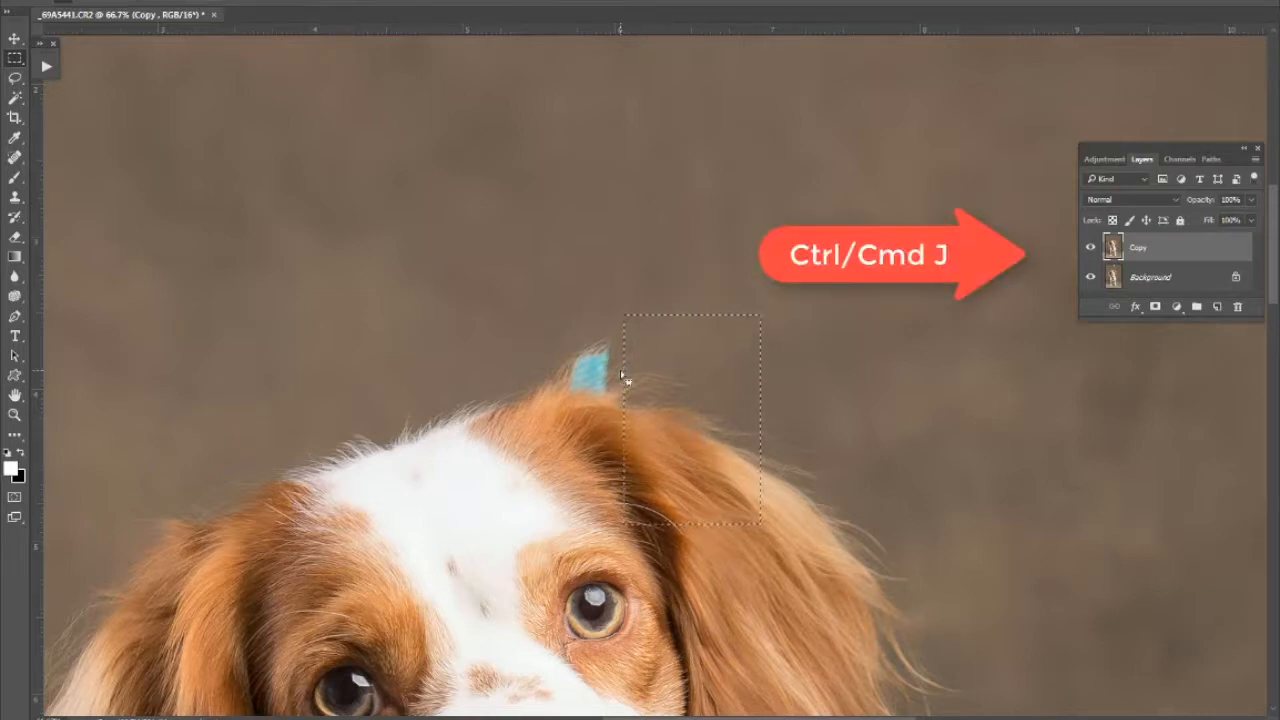
{"action": "key", "text": "ctrl+j"}
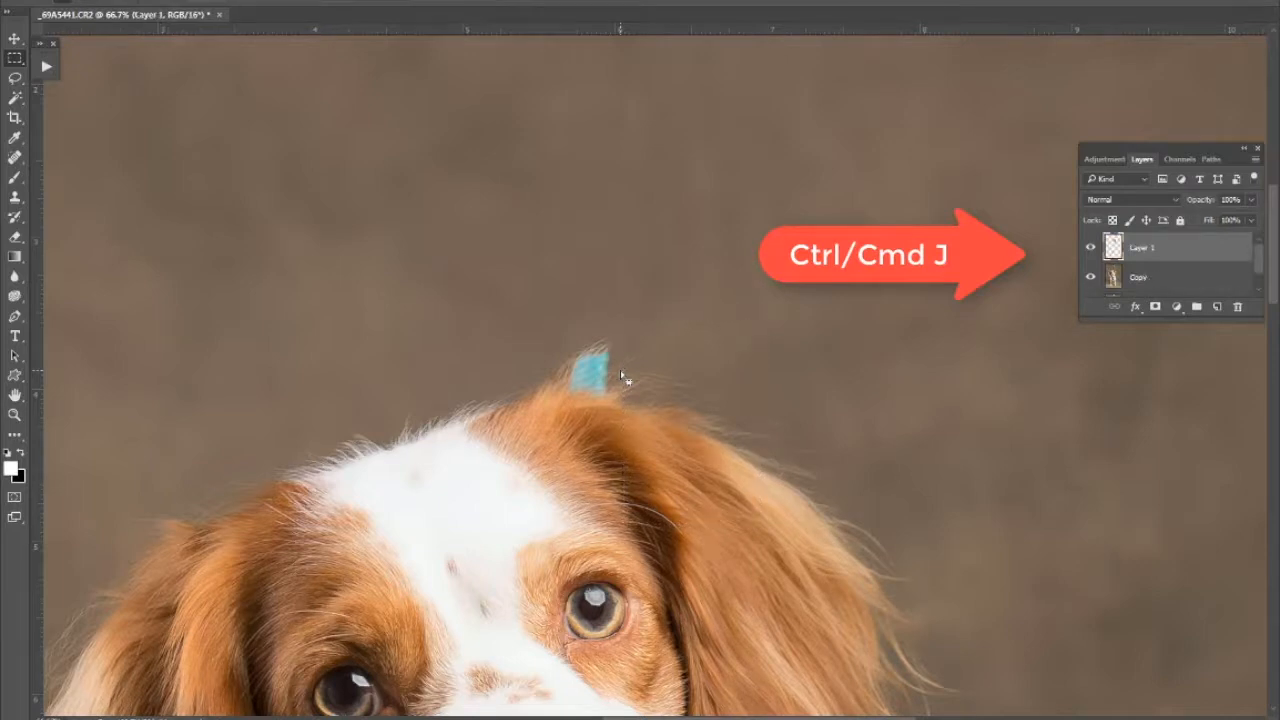
Rename the hair patch layer as Hair and view it briefly in isolation before restoring the other layers.
{"action": "double_click", "coordinate": [1148, 248]}
{"action": "mouse_move", "coordinate": [1151, 247]}
{"action": "left_mouse_down"}
{"action": "mouse_move", "coordinate": [1118, 248]}
{"action": "mouse_move", "coordinate": [1136, 247]}
{"action": "left_mouse_up"}
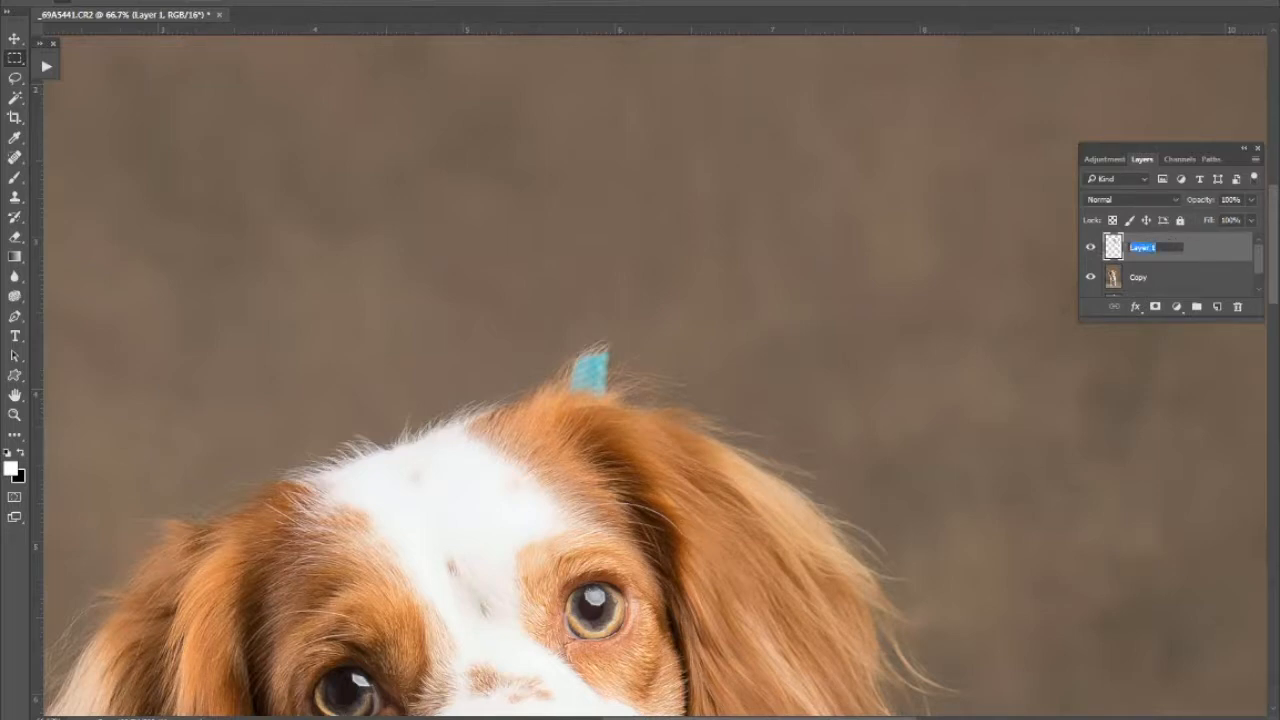
{"action": "type", "text": "Hair"}
{"action": "key", "text": "Return"}
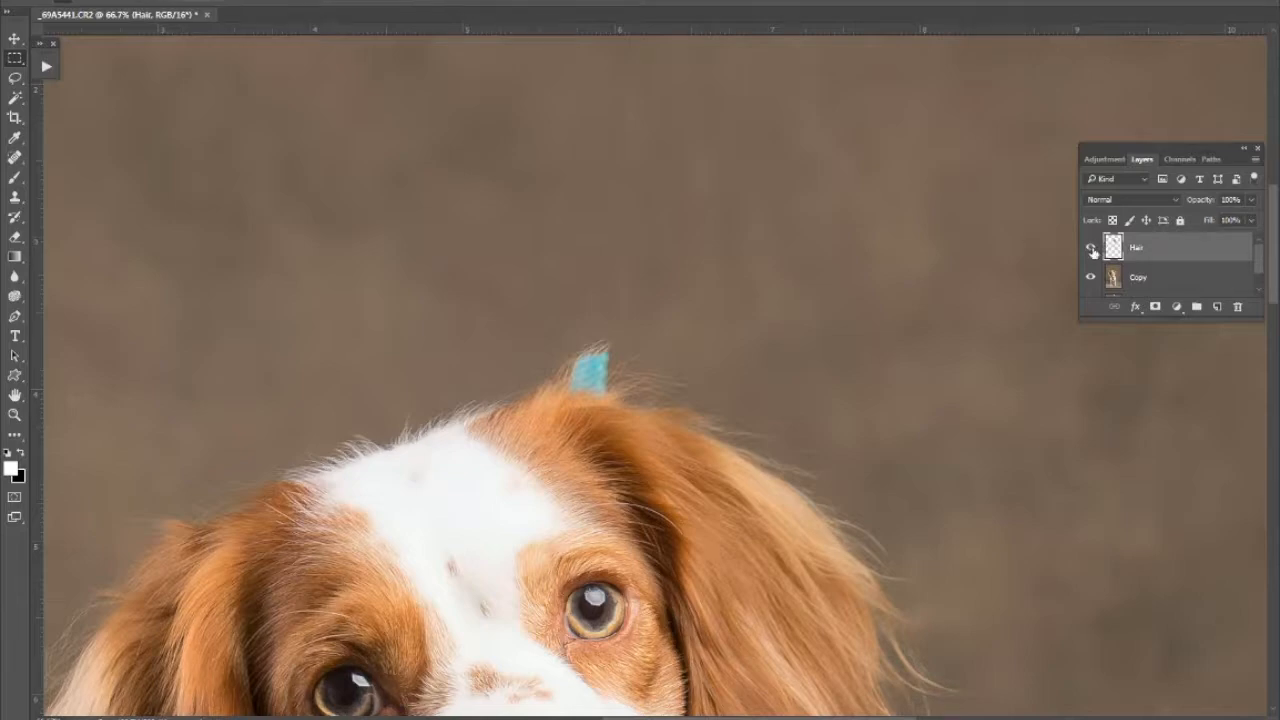
{"action": "left_click", "coordinate": [1091, 247], "text": "alt"}
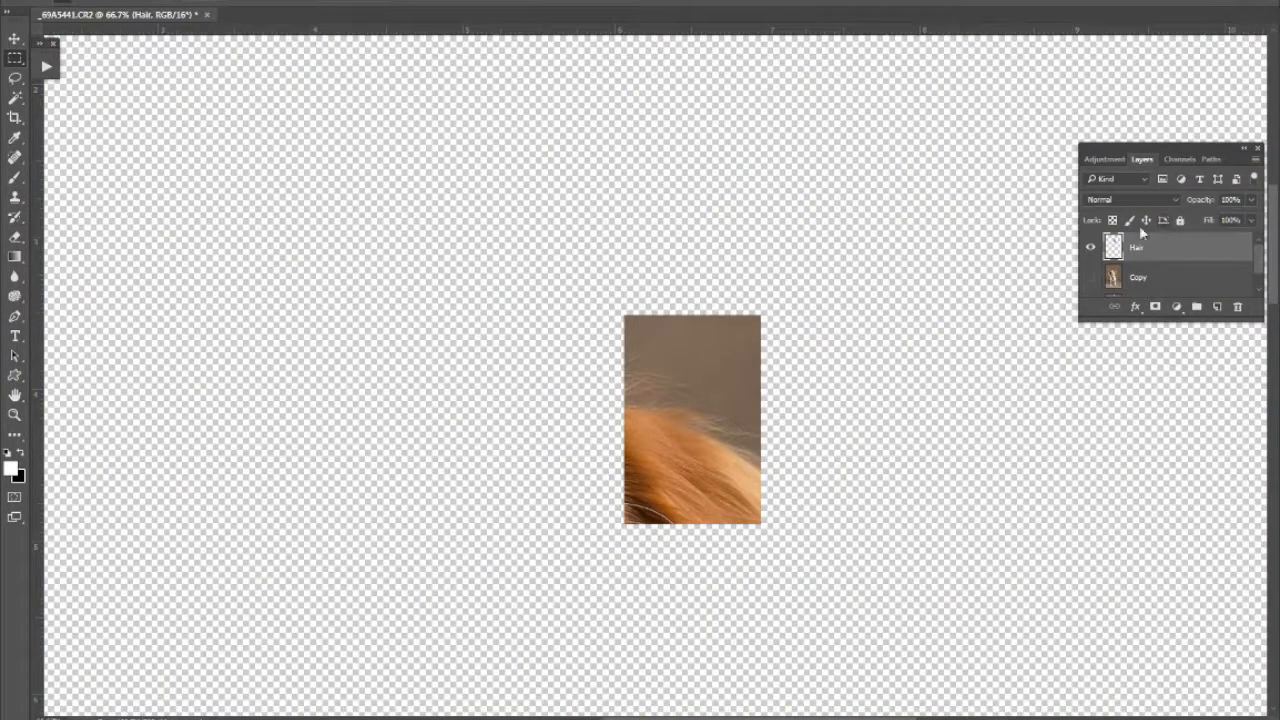
{"action": "left_click", "coordinate": [1091, 248], "text": "alt"}
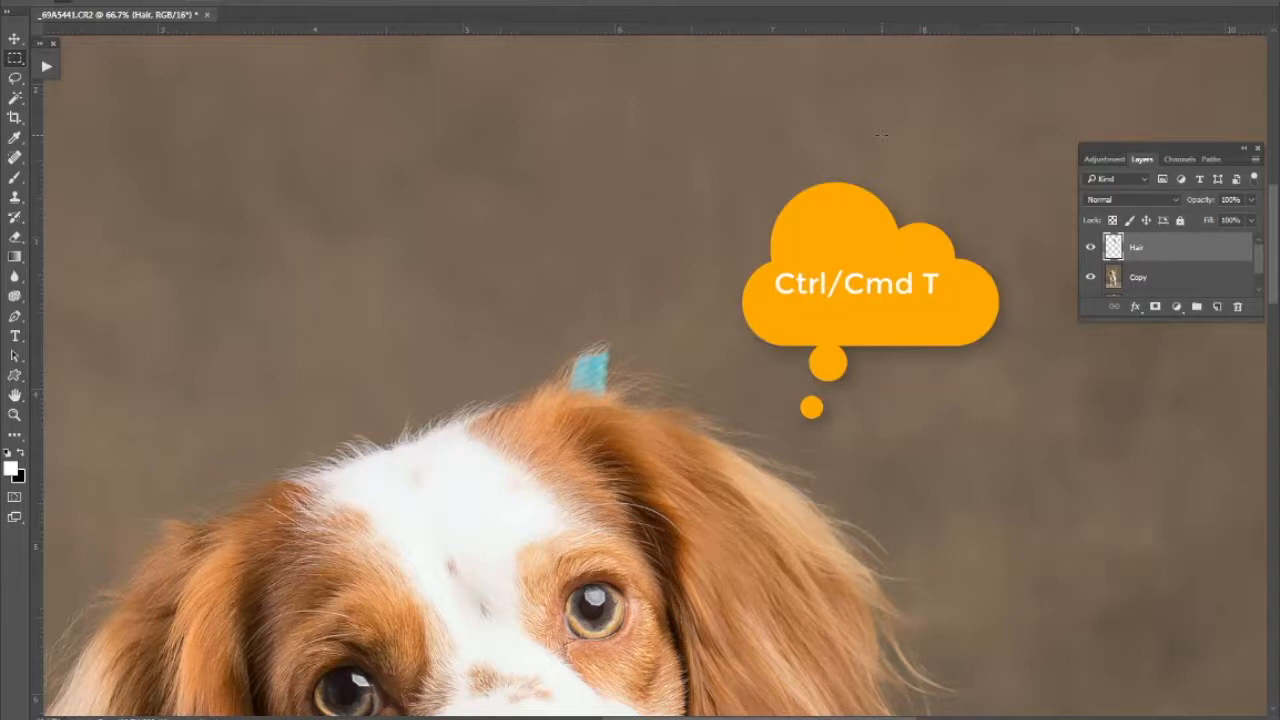
Transform the Hair patch, moving it over the leash remnant and rotating it about 25° counterclockwise to follow the head's contour.
{"action": "key", "text": "ctrl+t"}
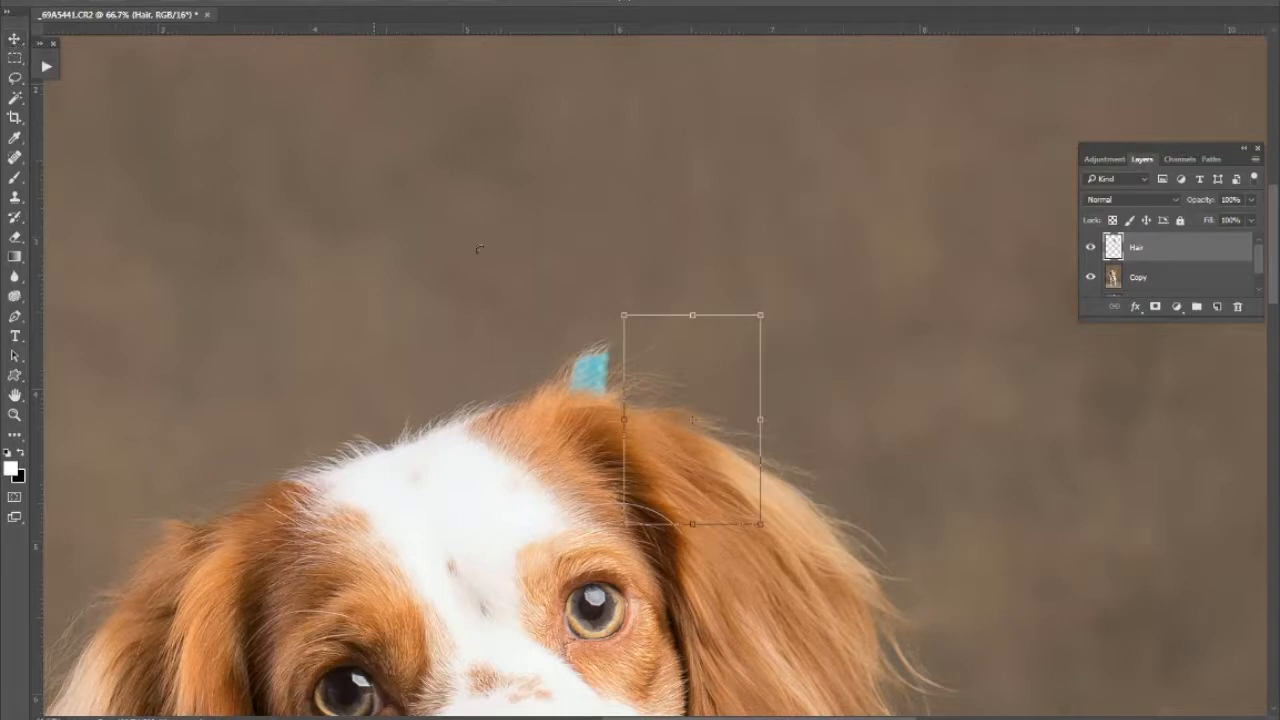
{"action": "left_click_drag", "start_coordinate": [709, 379], "coordinate": [608, 337]}
{"action": "left_click_drag", "start_coordinate": [765, 310], "coordinate": [670, 258]}
{"action": "mouse_move", "coordinate": [590, 400]}
{"action": "left_mouse_down"}
{"action": "mouse_move", "coordinate": [603, 410]}
{"action": "mouse_move", "coordinate": [585, 410]}
{"action": "mouse_move", "coordinate": [600, 400]}
{"action": "mouse_move", "coordinate": [595, 384]}
{"action": "mouse_move", "coordinate": [582, 409]}
{"action": "left_mouse_up"}
{"action": "left_click_drag", "start_coordinate": [718, 345], "coordinate": [722, 353]}
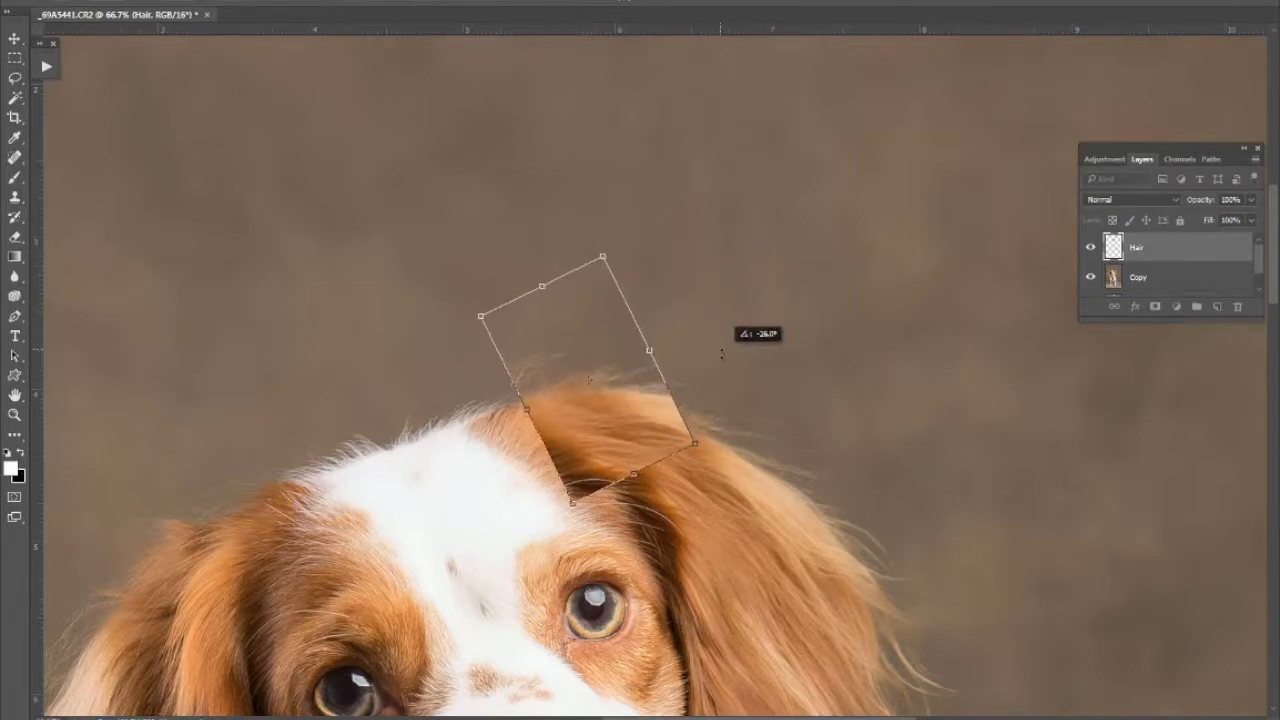
{"action": "left_click_drag", "start_coordinate": [618, 410], "coordinate": [636, 408]}
{"action": "left_click_drag", "start_coordinate": [718, 354], "coordinate": [721, 359]}
{"action": "left_click_drag", "start_coordinate": [630, 410], "coordinate": [634, 411]}
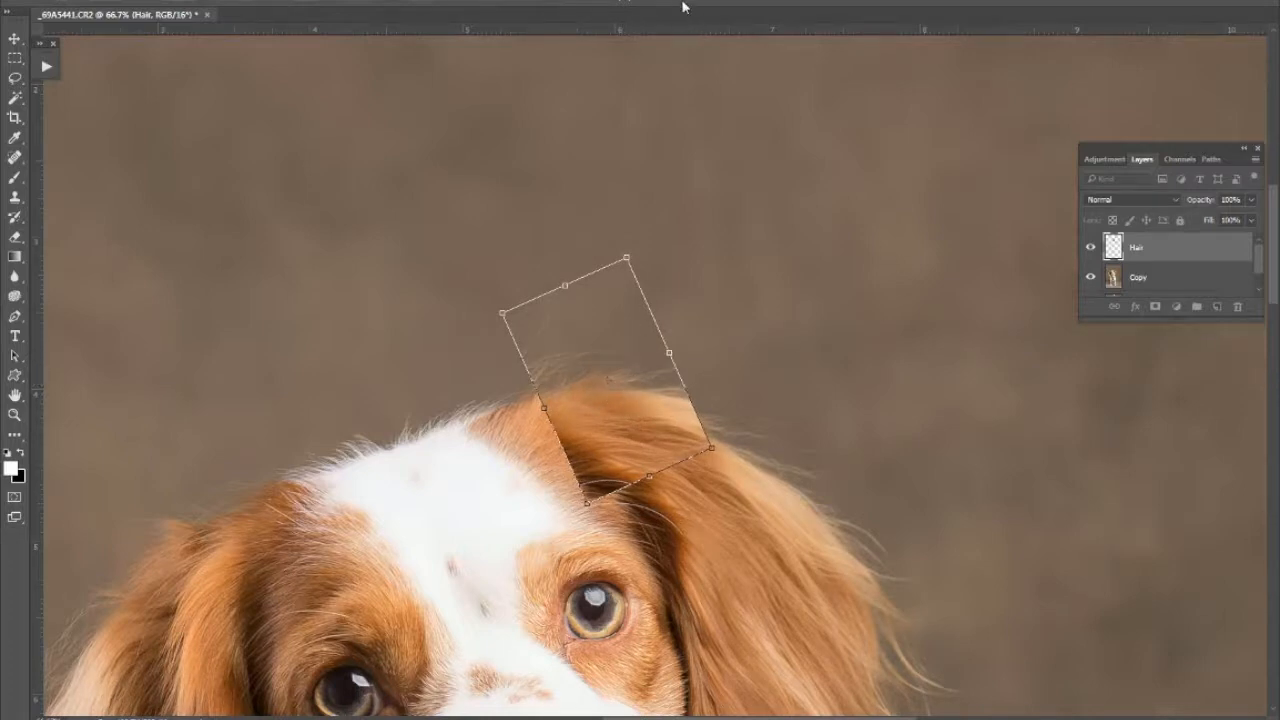
{"action": "key", "text": "Return"}
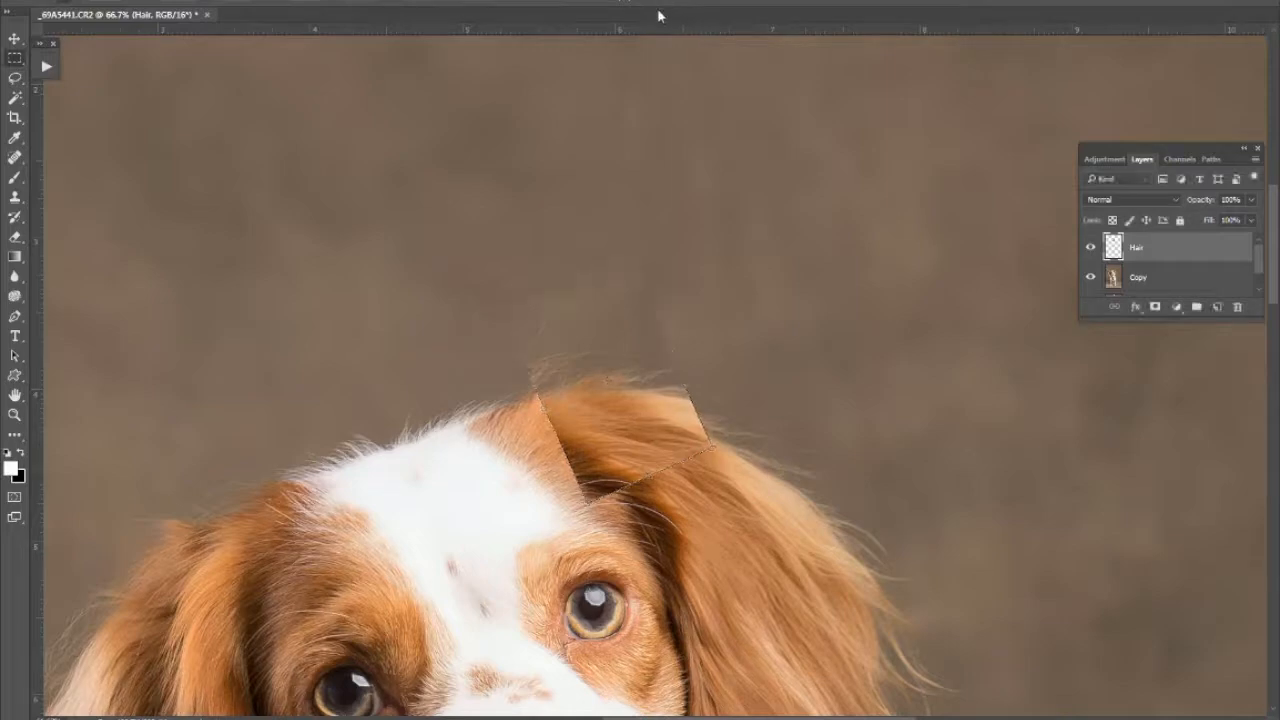
View the repositioned Hair patch in isolation, restore the other layers, and add a white layer mask to the Hair layer.
{"action": "left_click", "coordinate": [1092, 249], "text": "alt"}
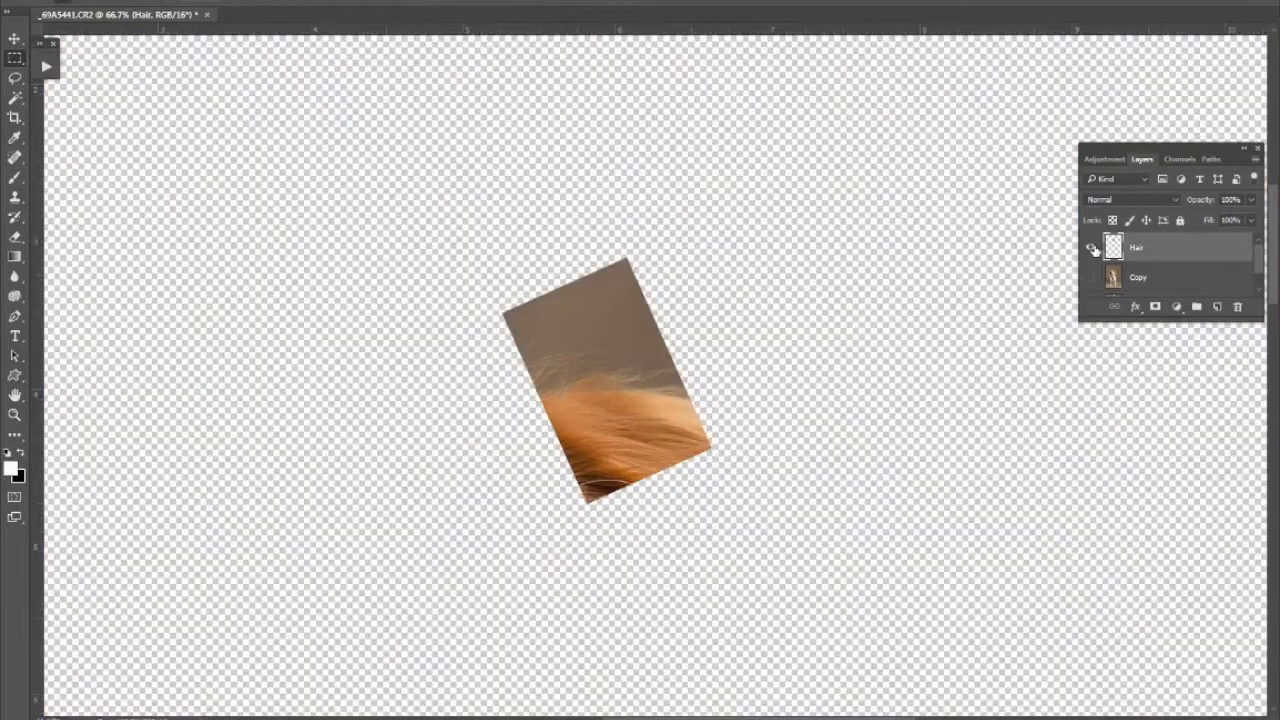
{"action": "left_click", "coordinate": [1091, 249], "text": "alt"}
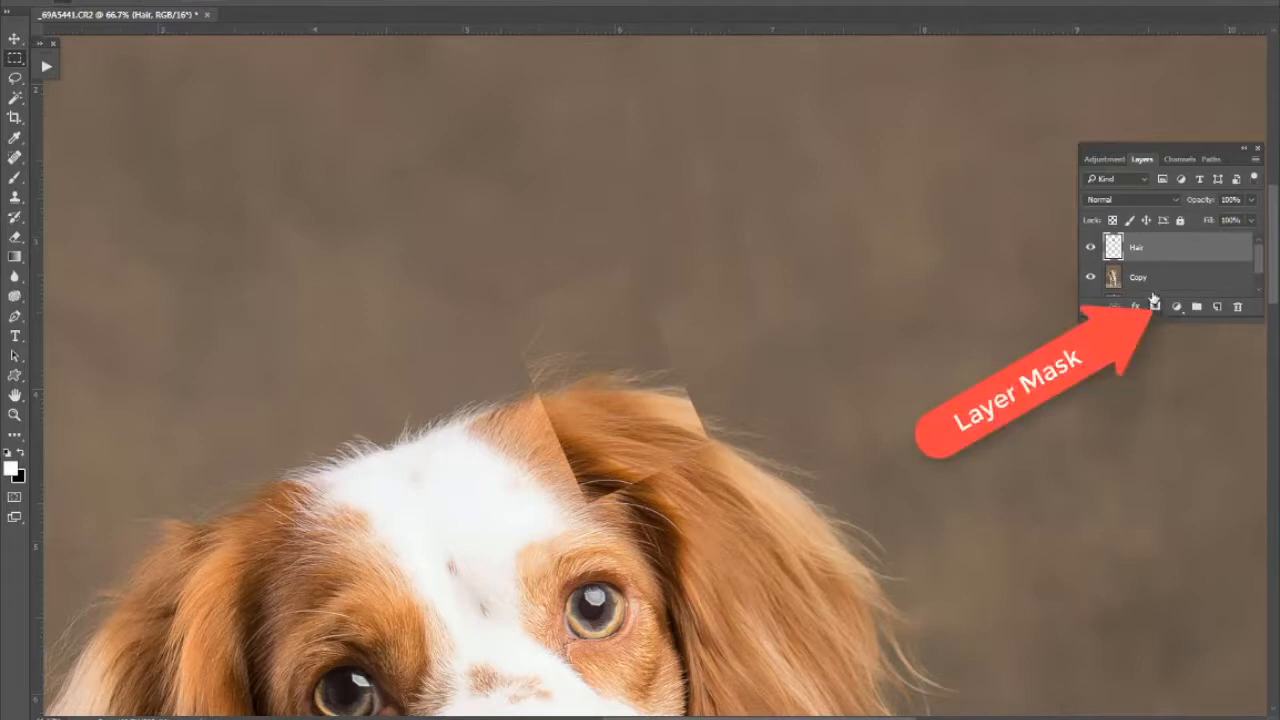
{"action": "left_click", "coordinate": [1155, 307]}
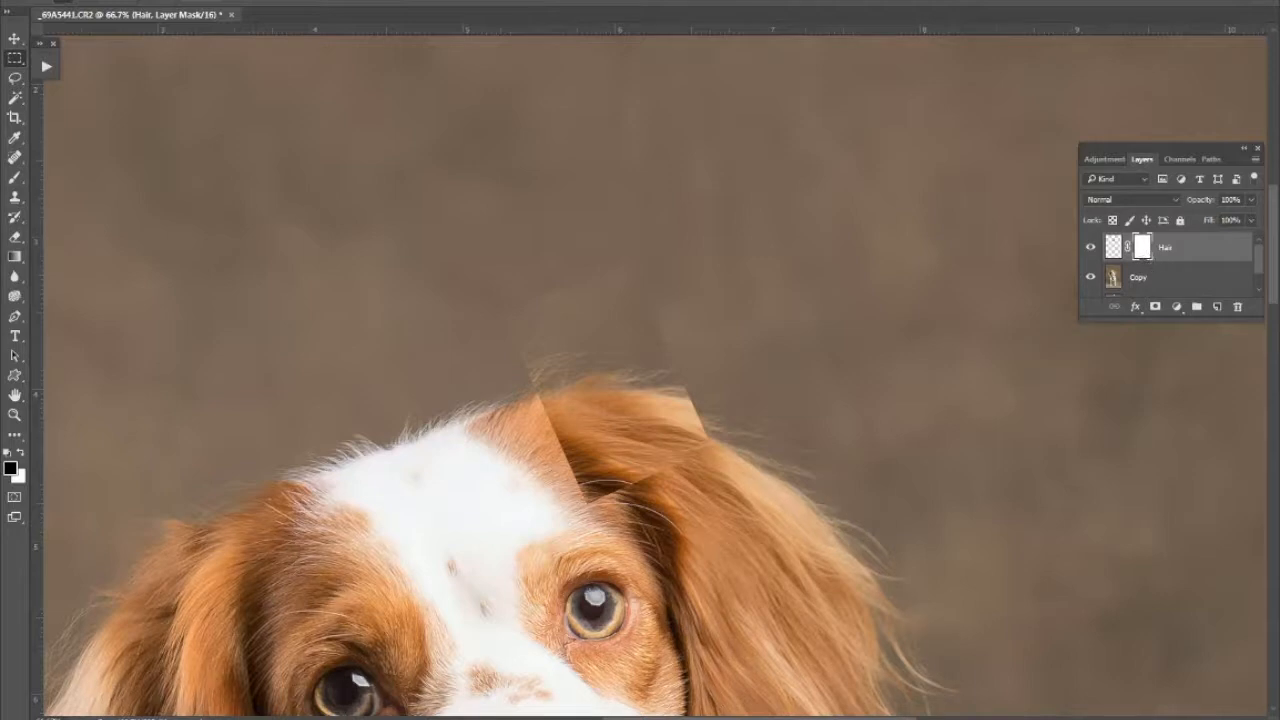
Invert the Hair layer's mask to black and check the hidden patch in isolation before restoring the other layers.
{"action": "key", "text": "ctrl+i"}
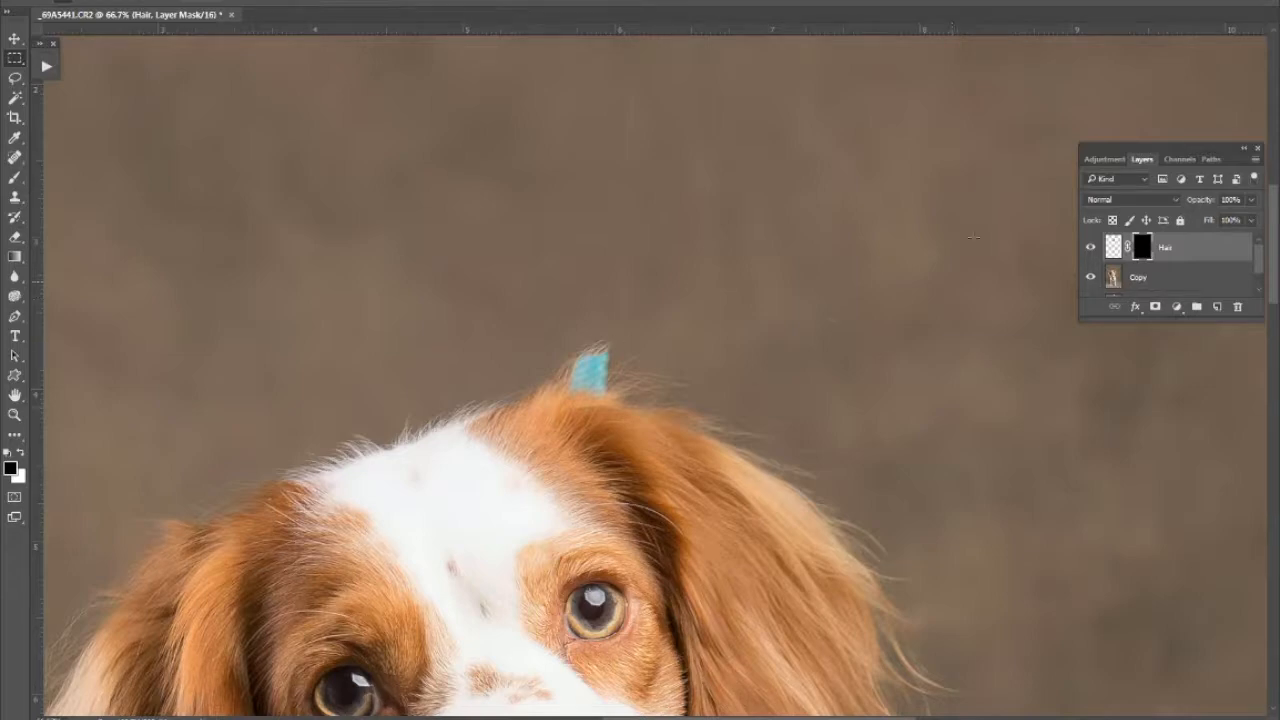
{"action": "left_click", "coordinate": [1091, 249], "text": "alt"}
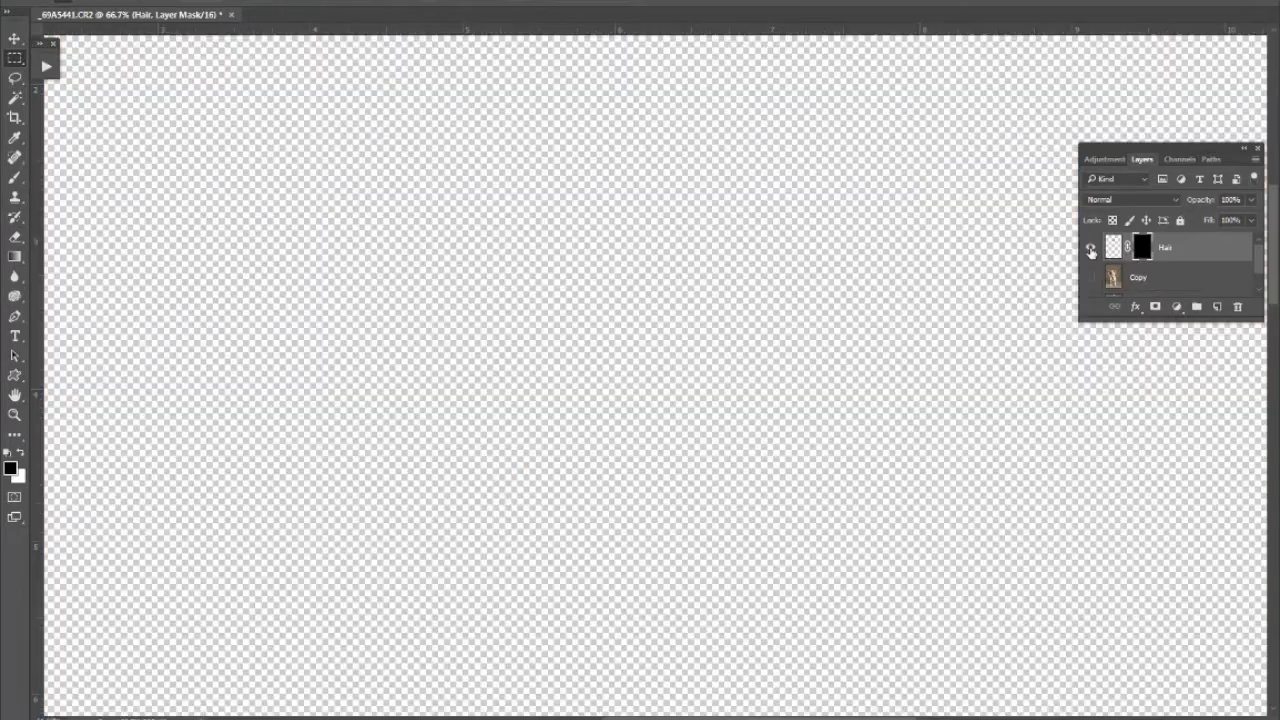
{"action": "left_click", "coordinate": [1091, 250], "text": "alt"}
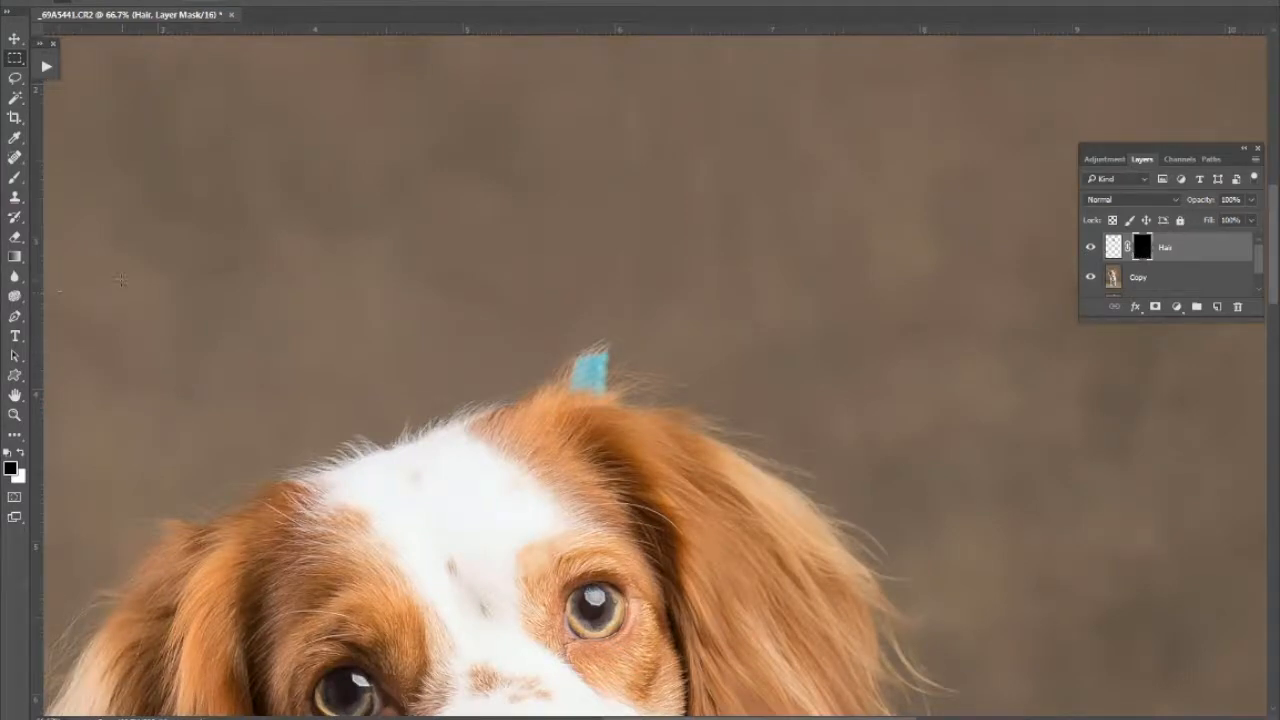
Paint white on the Hair layer's mask over the blue leash remnant, using a soft round brush with 0% hardness.
{"action": "left_click", "coordinate": [17, 179]}
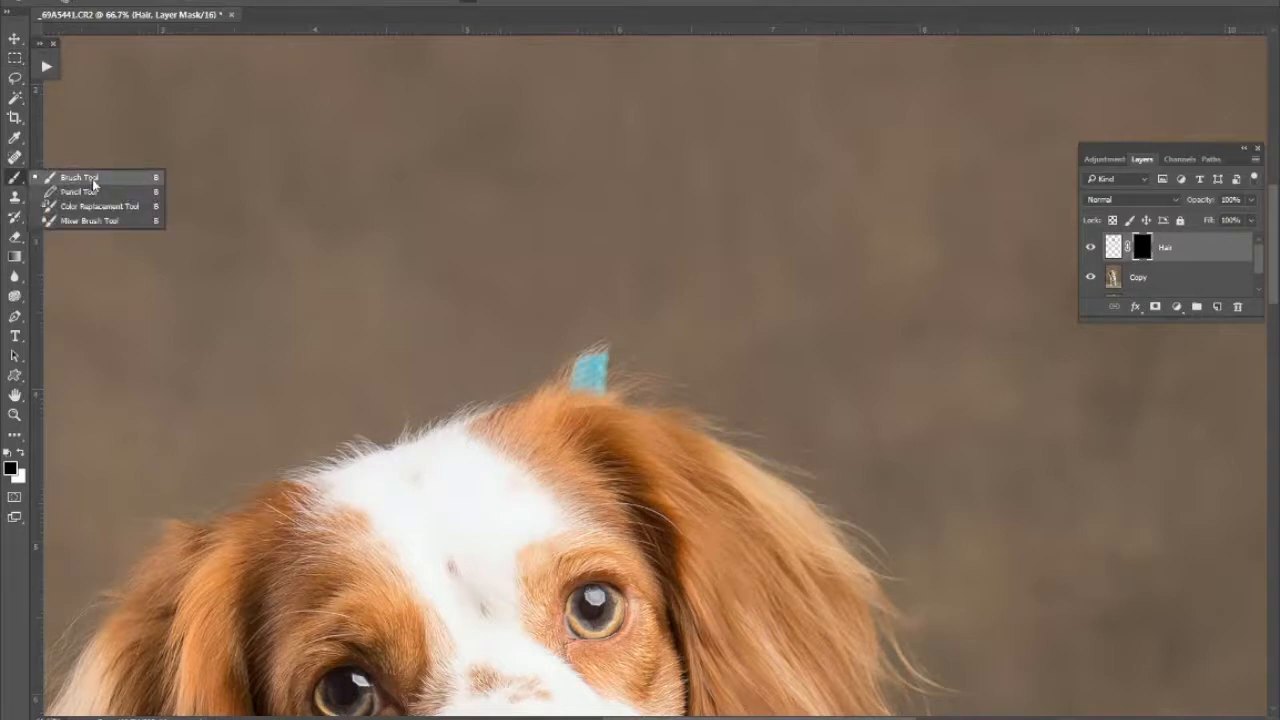
{"action": "left_click", "coordinate": [92, 180]}
{"action": "left_click", "coordinate": [84, 2]}
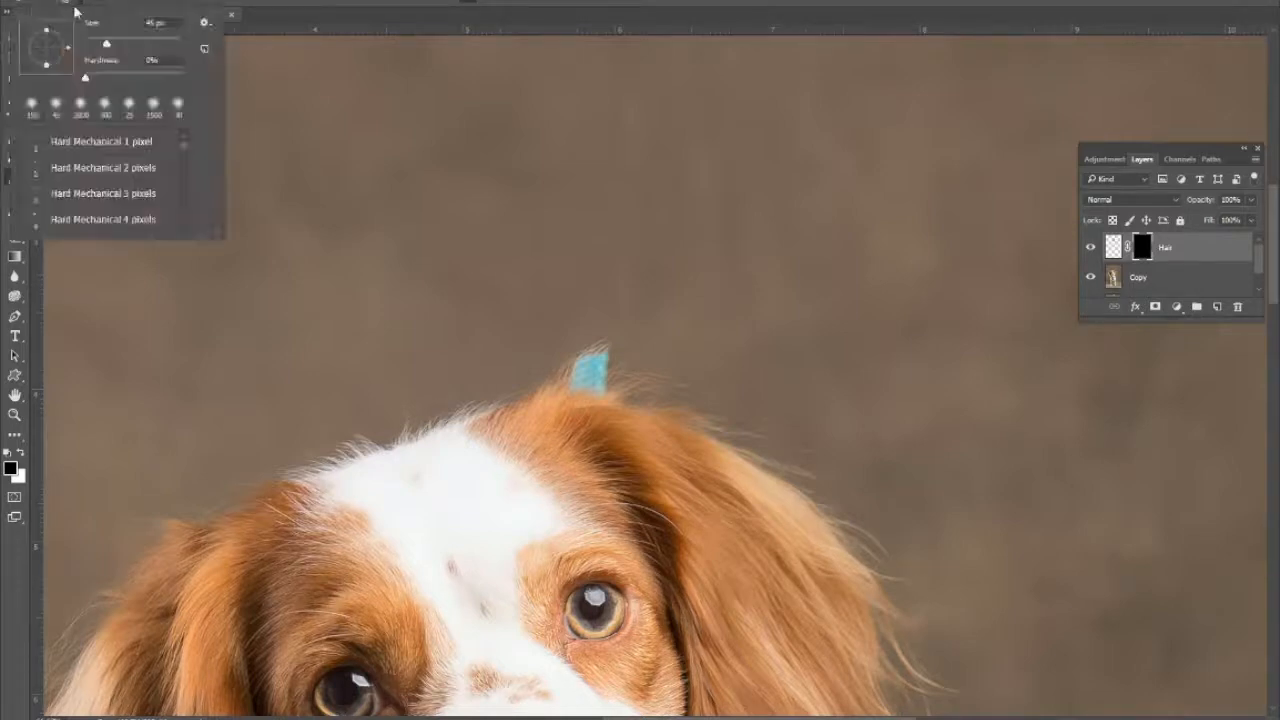
{"action": "left_click_drag", "start_coordinate": [85, 80], "coordinate": [81, 83]}
{"action": "key", "text": "Return"}
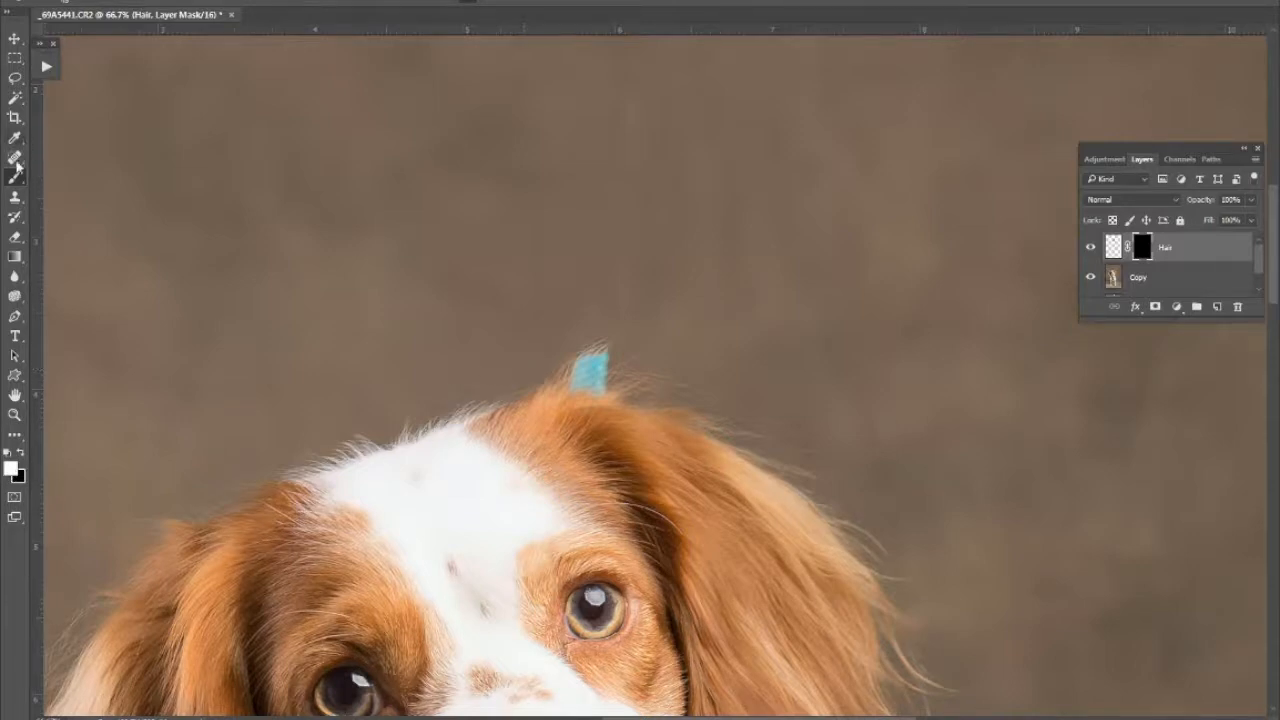
{"action": "left_click", "coordinate": [1114, 248]}
{"action": "left_click", "coordinate": [1142, 248]}
{"action": "mouse_move", "coordinate": [611, 357]}
{"action": "left_mouse_down"}
{"action": "mouse_move", "coordinate": [586, 368]}
{"action": "mouse_move", "coordinate": [586, 391]}
{"action": "mouse_move", "coordinate": [610, 370]}
{"action": "mouse_move", "coordinate": [586, 357]}
{"action": "mouse_move", "coordinate": [599, 349]}
{"action": "left_mouse_up"}
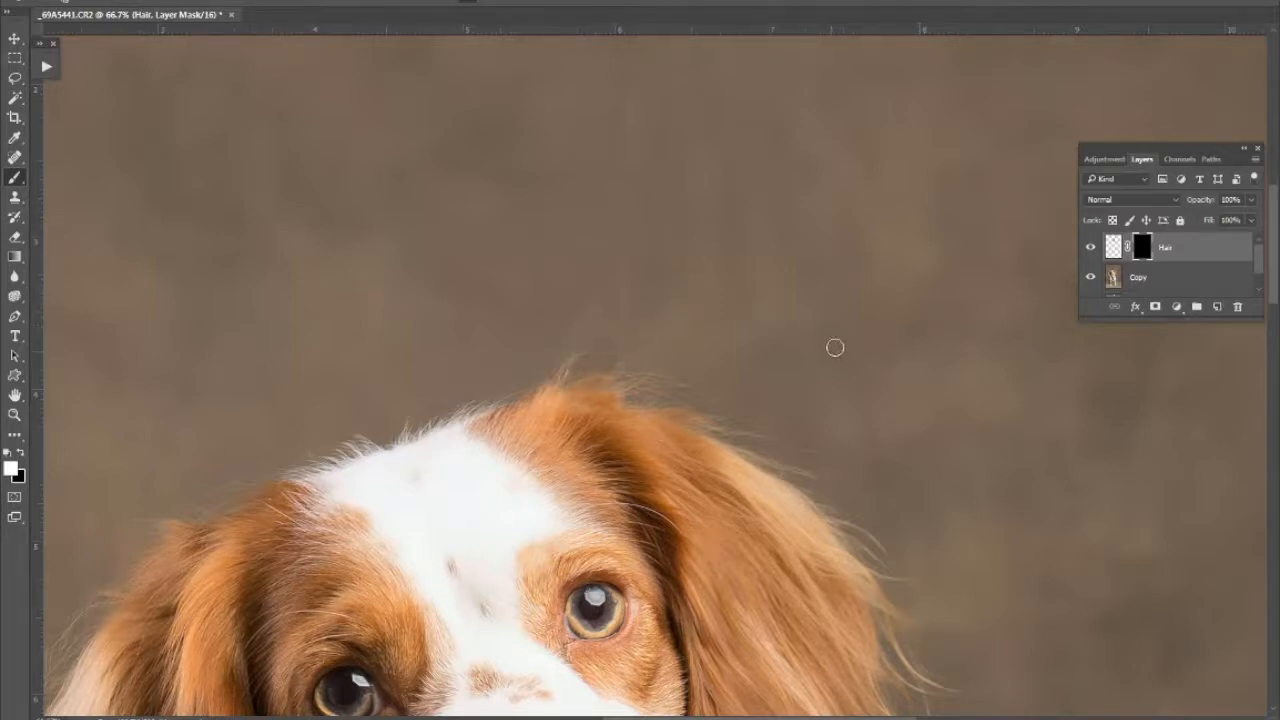
Compare the whole retouched portrait with the original Background layer shown alone, and restore all layers.
{"action": "key", "text": "z"}
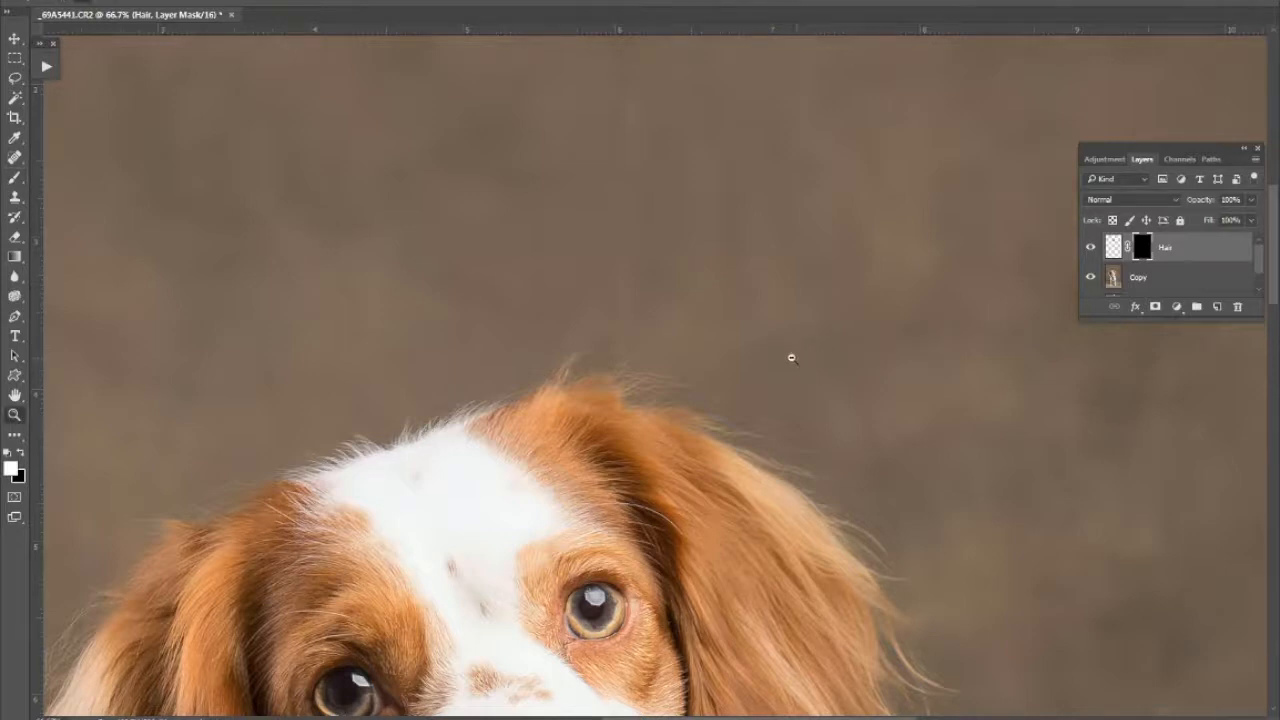
{"action": "left_click", "coordinate": [785, 367], "text": "alt"}
{"action": "left_click", "coordinate": [786, 370], "text": "alt"}
{"action": "left_click", "coordinate": [785, 373], "text": "alt"}
{"action": "left_click", "coordinate": [784, 375], "text": "alt"}
{"action": "left_click", "coordinate": [783, 377], "text": "alt"}
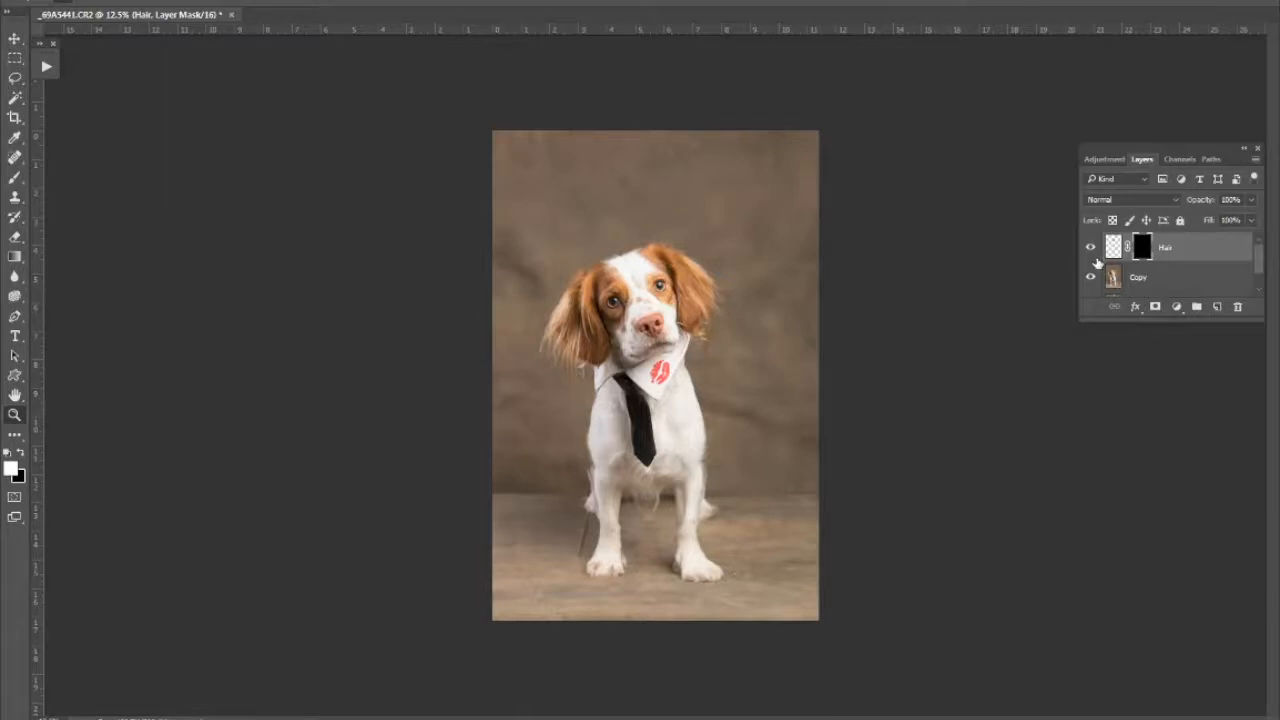
{"action": "left_click_drag", "start_coordinate": [1259, 259], "coordinate": [1256, 281]}
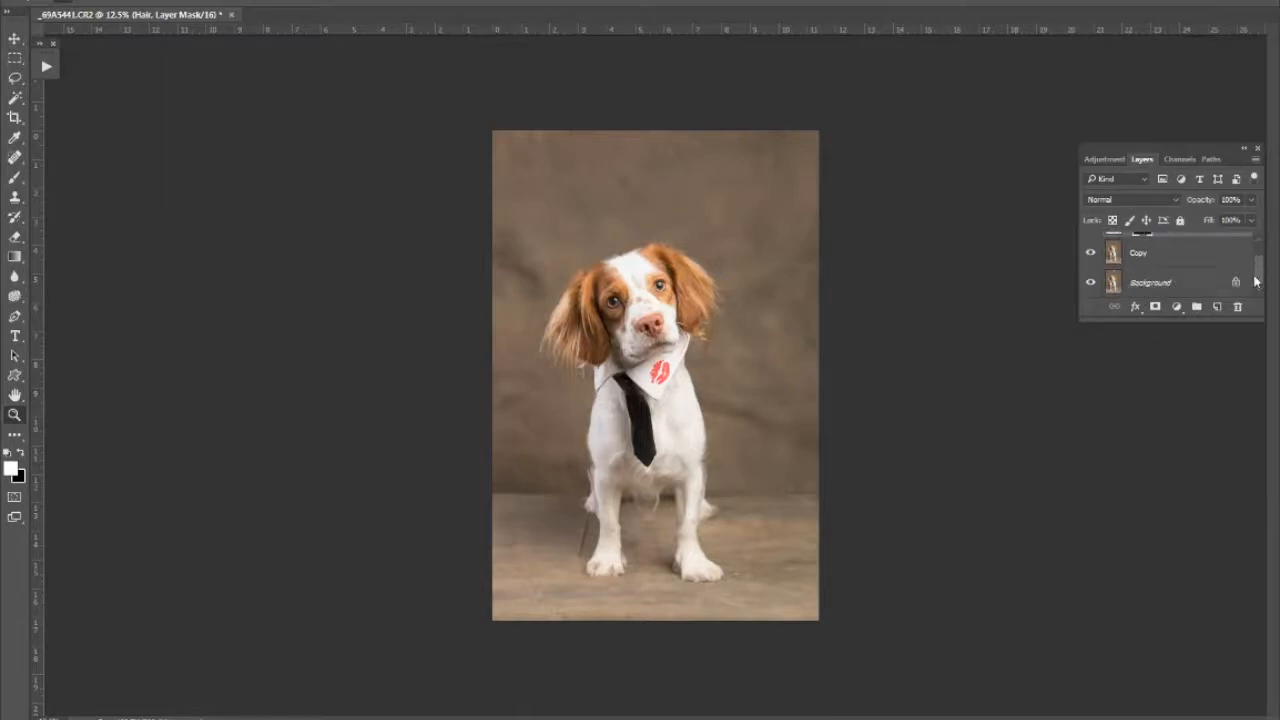
{"action": "left_click", "coordinate": [1091, 285], "text": "alt"}
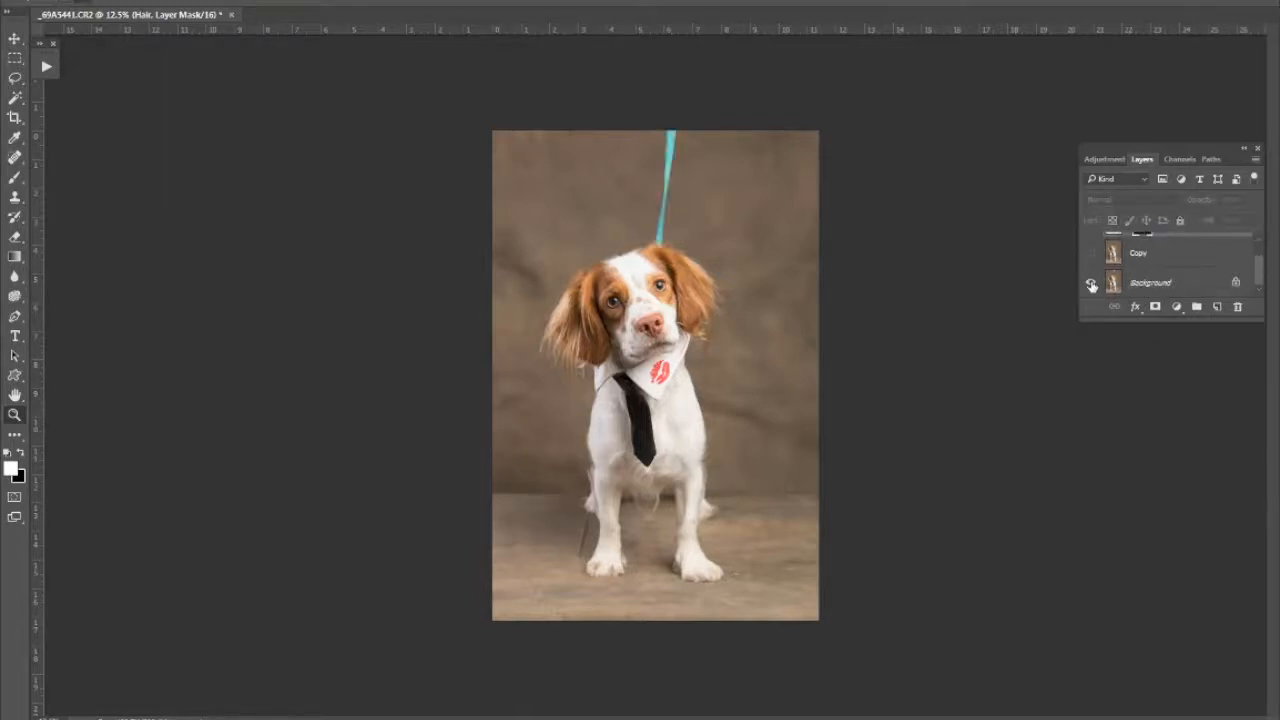
{"action": "left_click", "coordinate": [1091, 285], "text": "alt"}
{"action": "left_click", "coordinate": [1091, 286], "text": "alt"}
{"action": "left_click", "coordinate": [1091, 285], "text": "alt"}
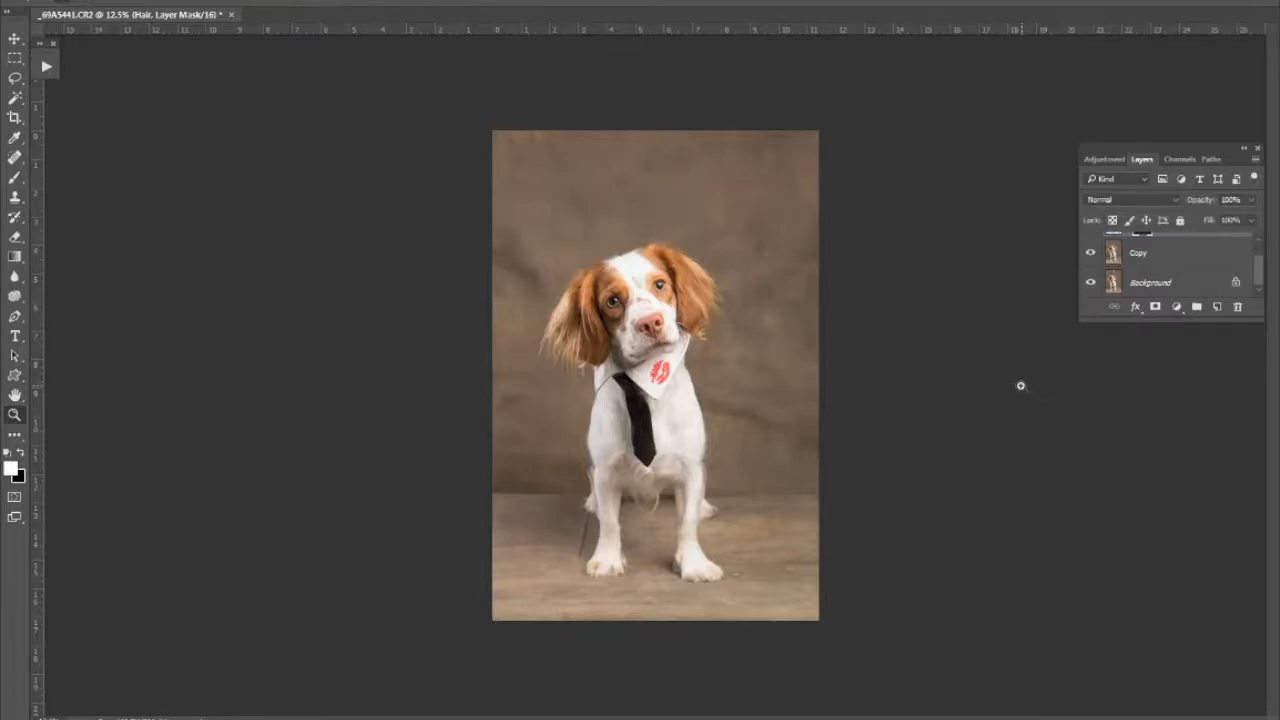